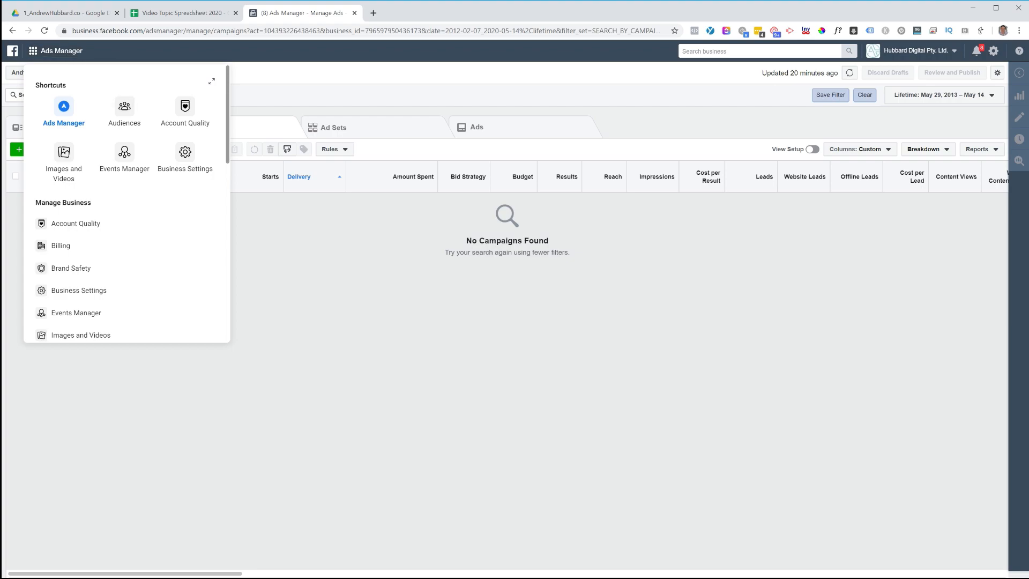
Go to Audiences and start a new custom audience based on a customer list
scroll(127, 214, down, 5)
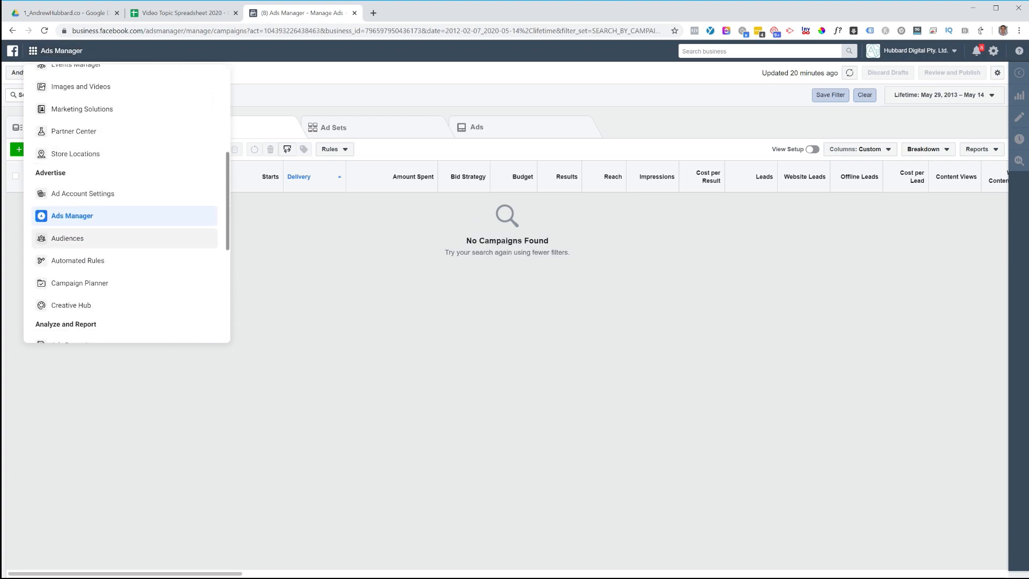
click(67, 238)
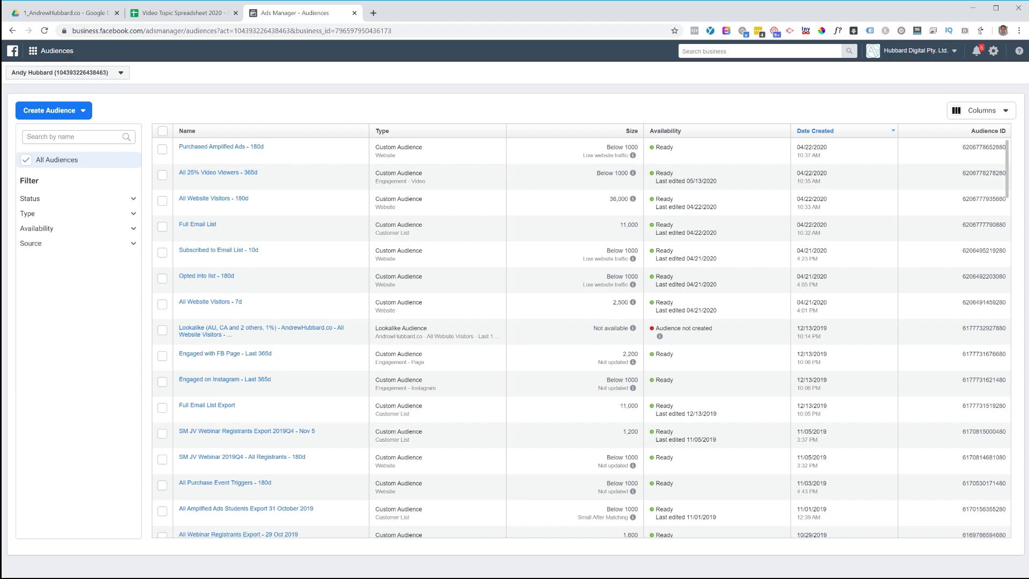
click(53, 111)
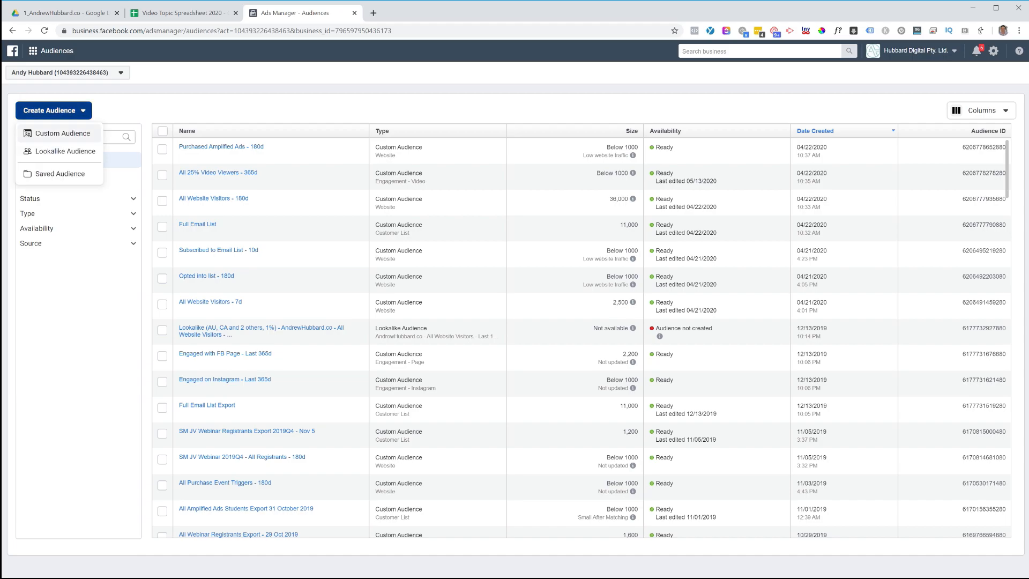
click(62, 133)
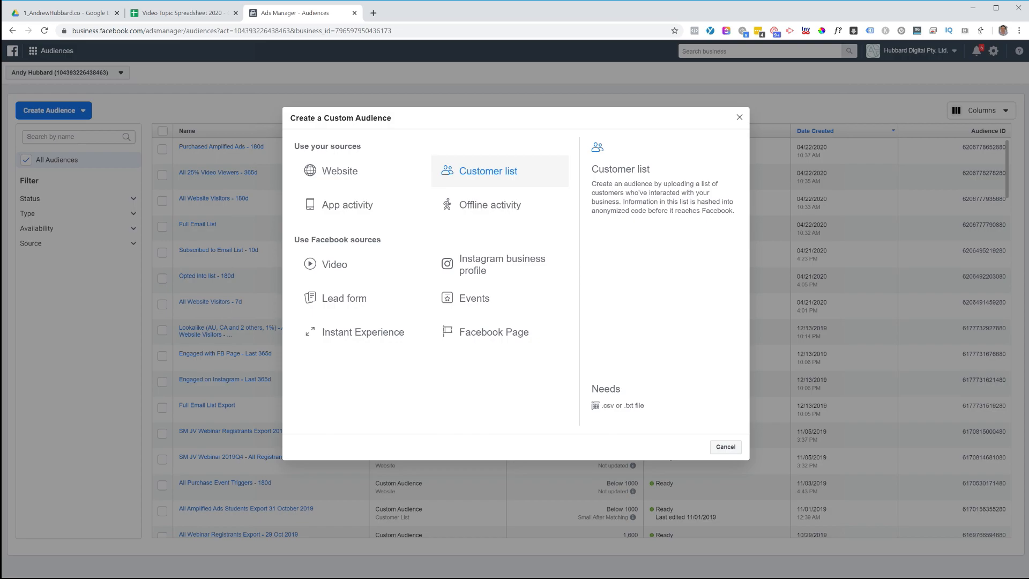
click(488, 171)
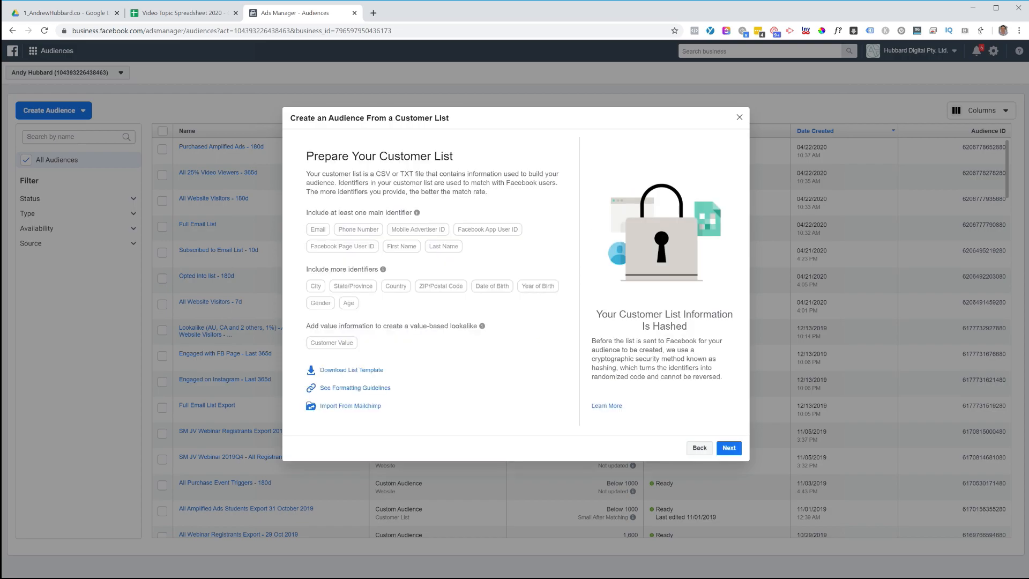
Continue past the list preparation page and specify that the list does not include a customer value column
mouse_move(482, 326)
click(729, 447)
drag(597, 183, 328, 184)
click(328, 185)
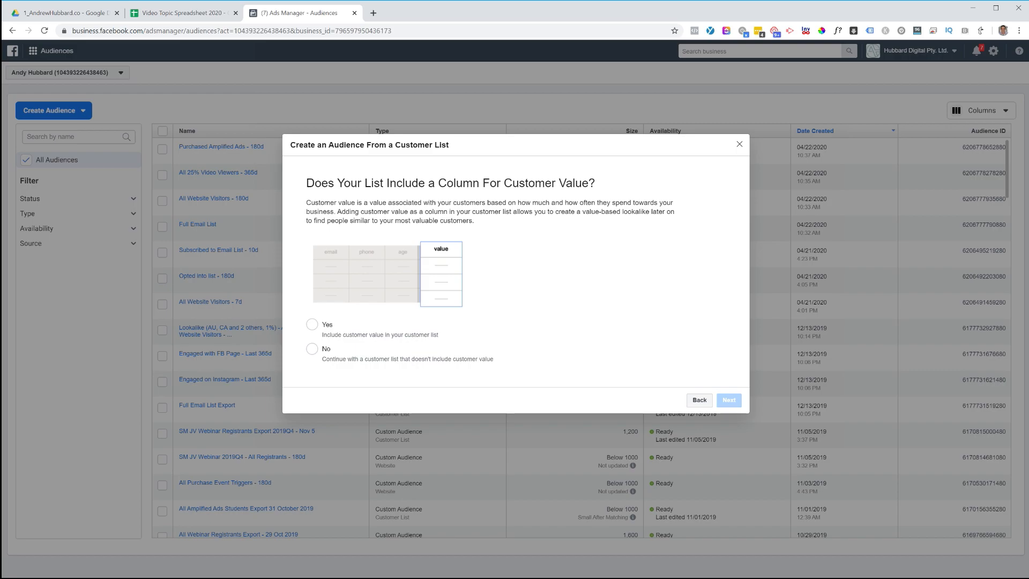
click(312, 349)
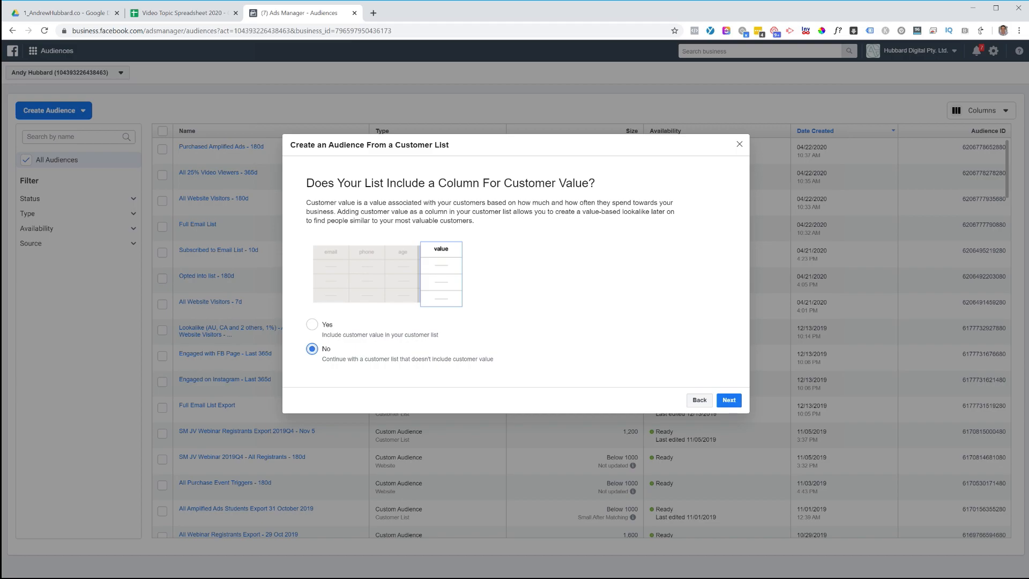
click(729, 400)
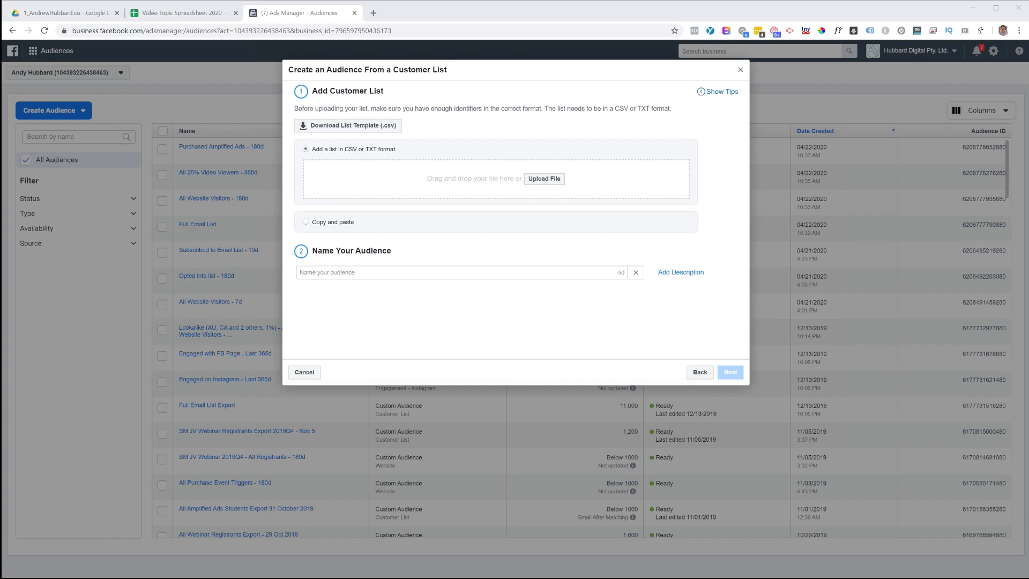
Add All Customers.csv as the customer list, name the audience "All Customers - Email List Export", and continue to identifier mapping
drag(1028, 182, 496, 178)
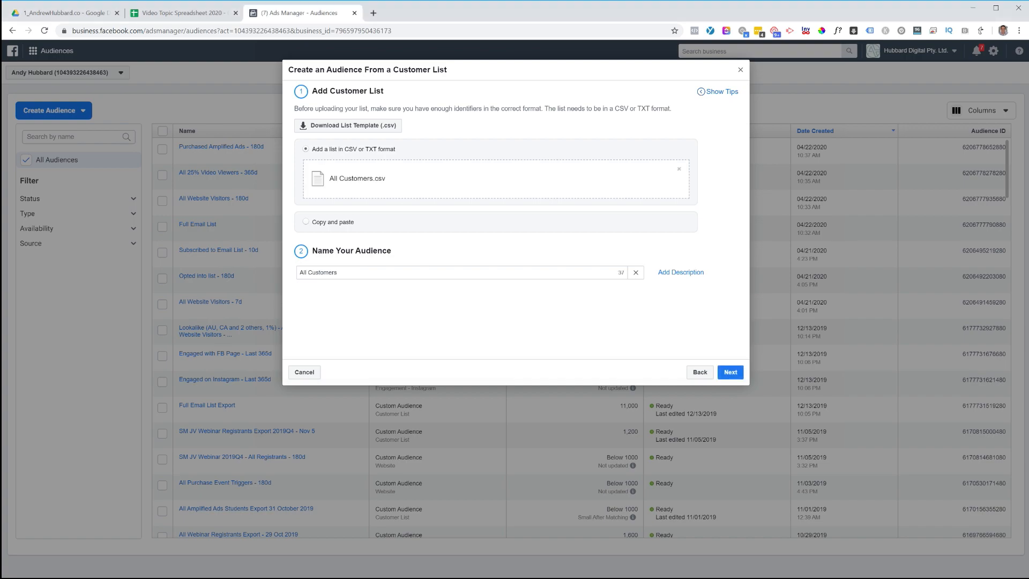
drag(334, 250, 392, 252)
click(370, 272)
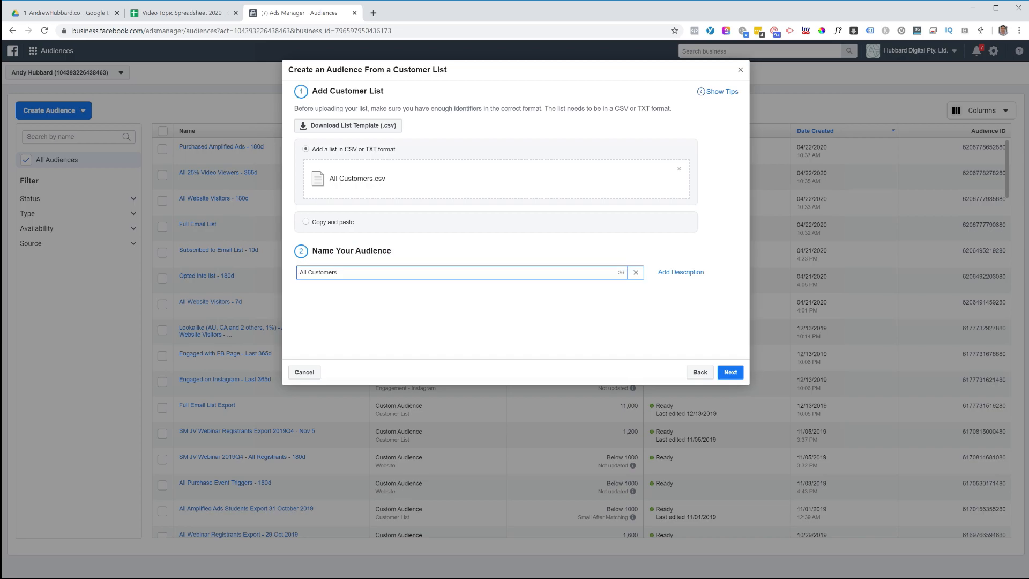
text(- Email List Export)
click(730, 372)
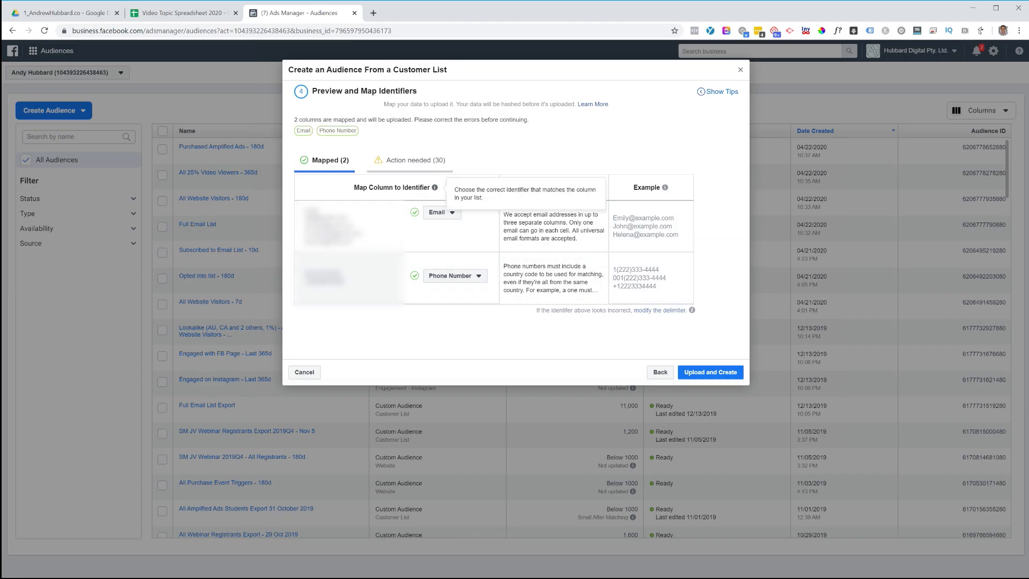
Among the columns needing action, map the first name column to First Name and the last name column to Last Name
click(415, 160)
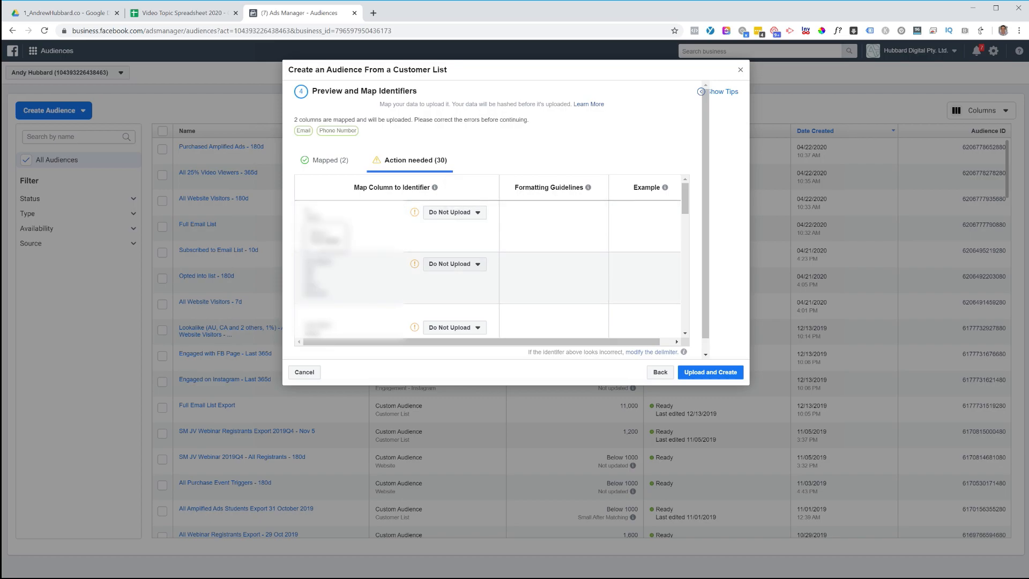
click(455, 264)
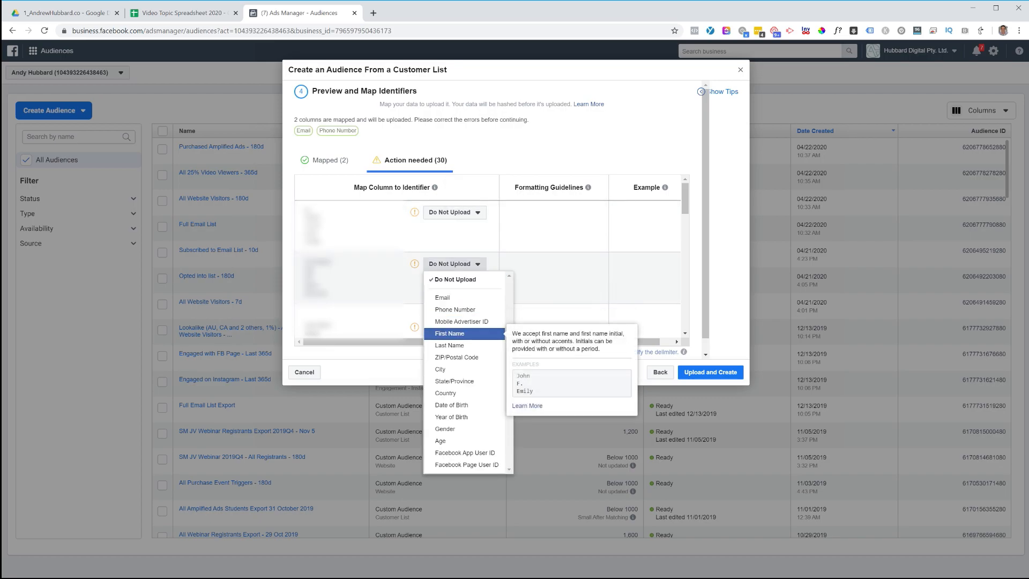
click(449, 333)
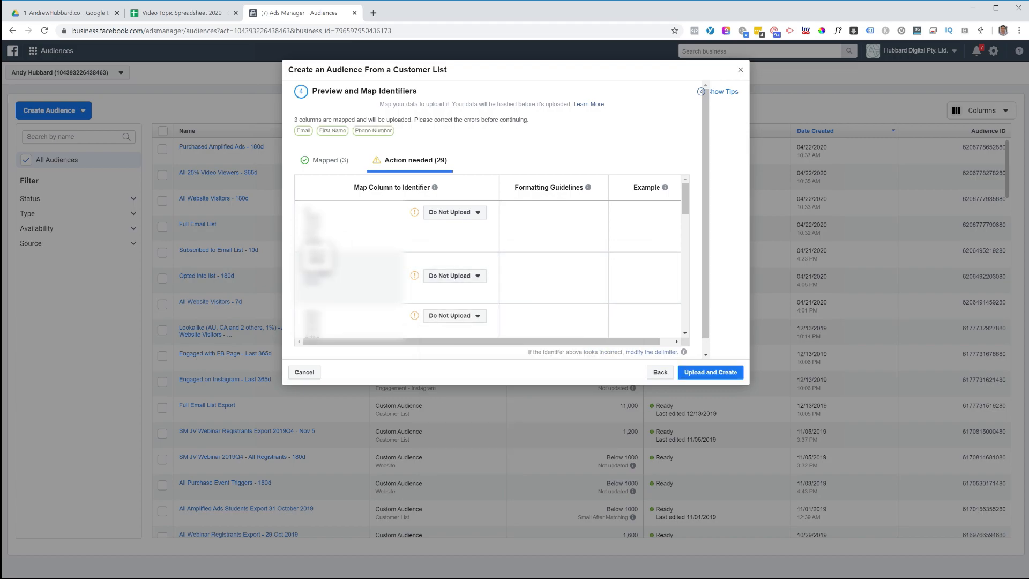
click(454, 275)
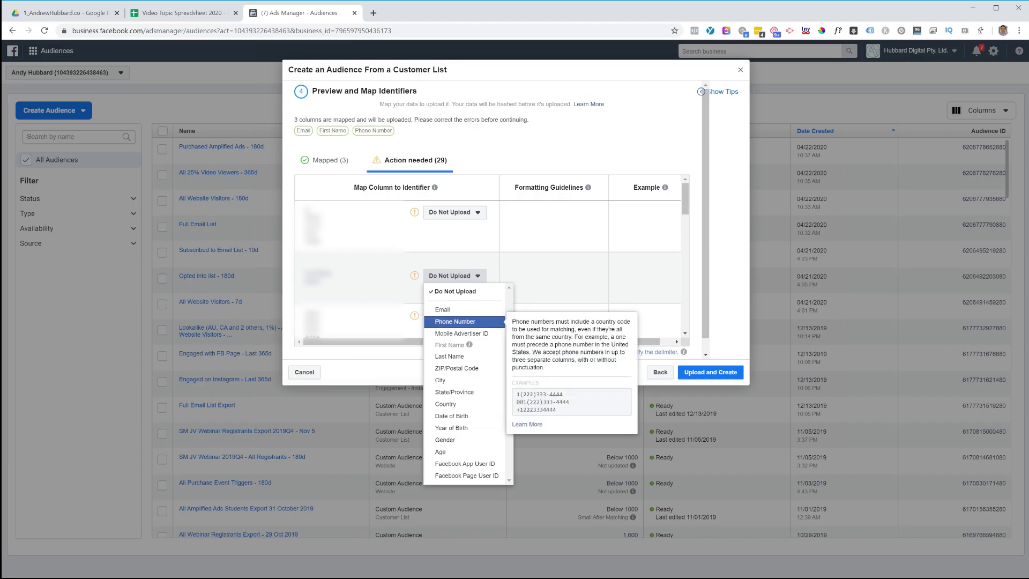
click(449, 356)
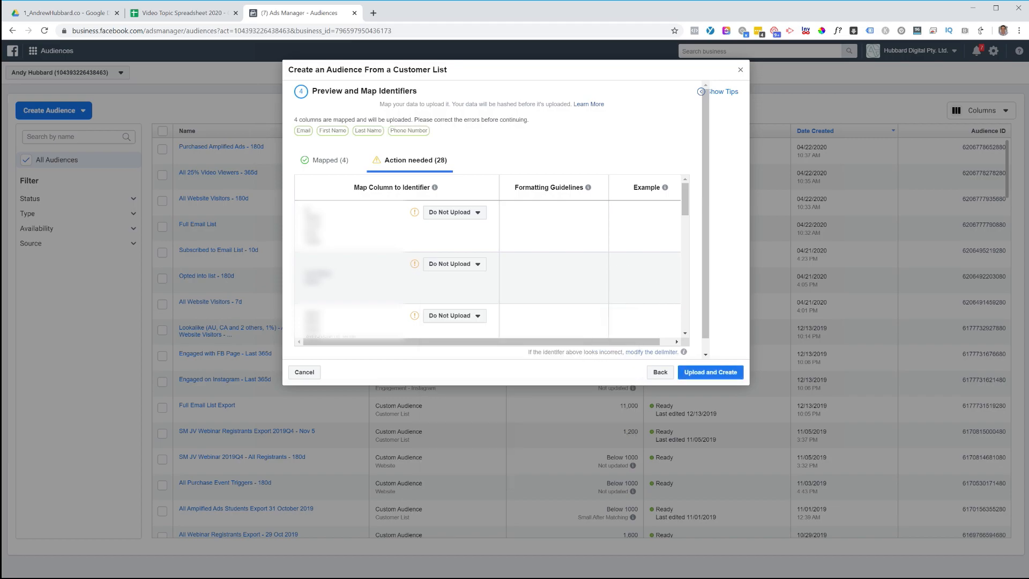
Map the unmapped country column of the customer list to the Country identifier
scroll(488, 263, down, 3)
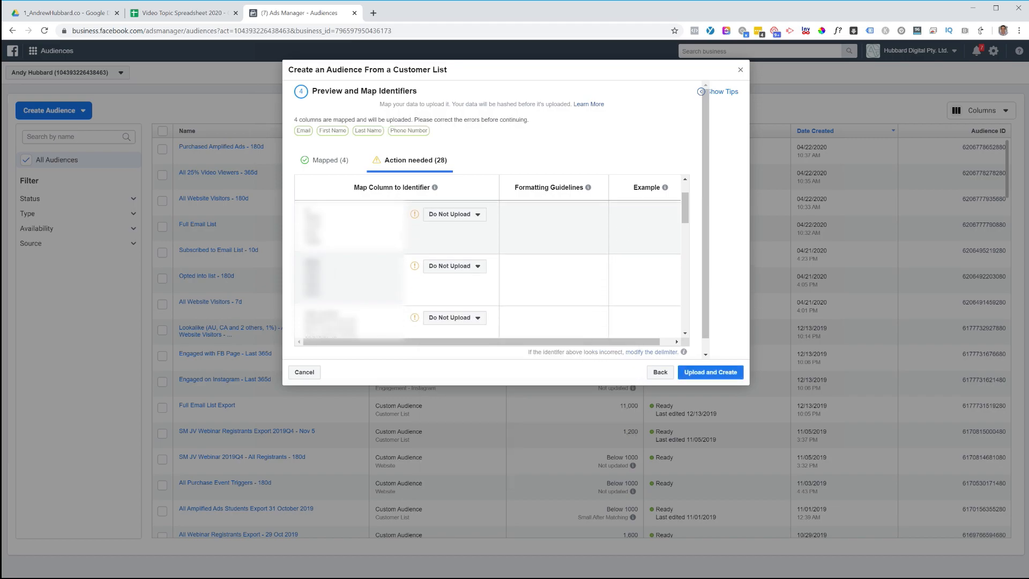
scroll(487, 265, down, 3)
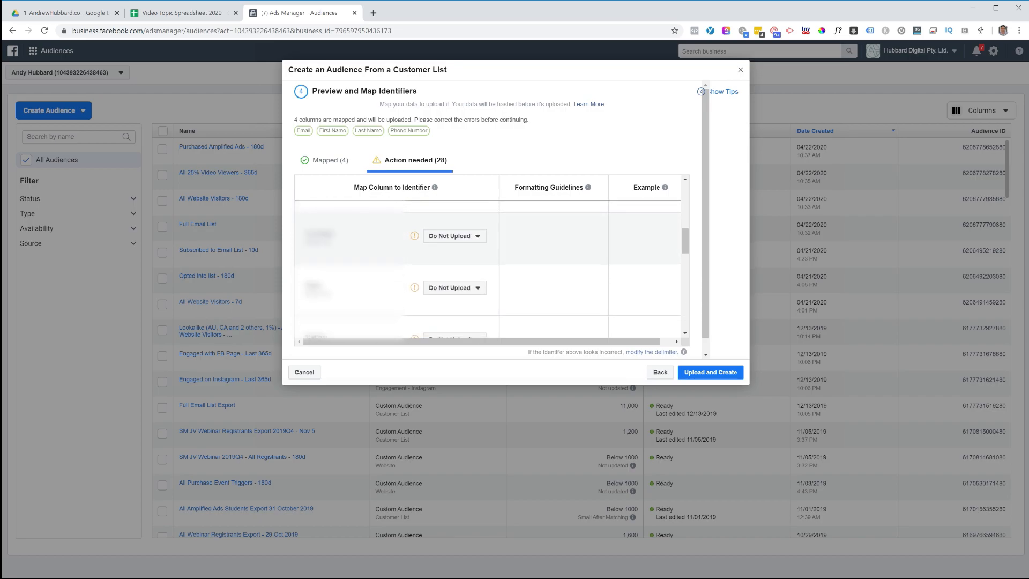
scroll(487, 265, down, 2)
scroll(488, 265, down, 2)
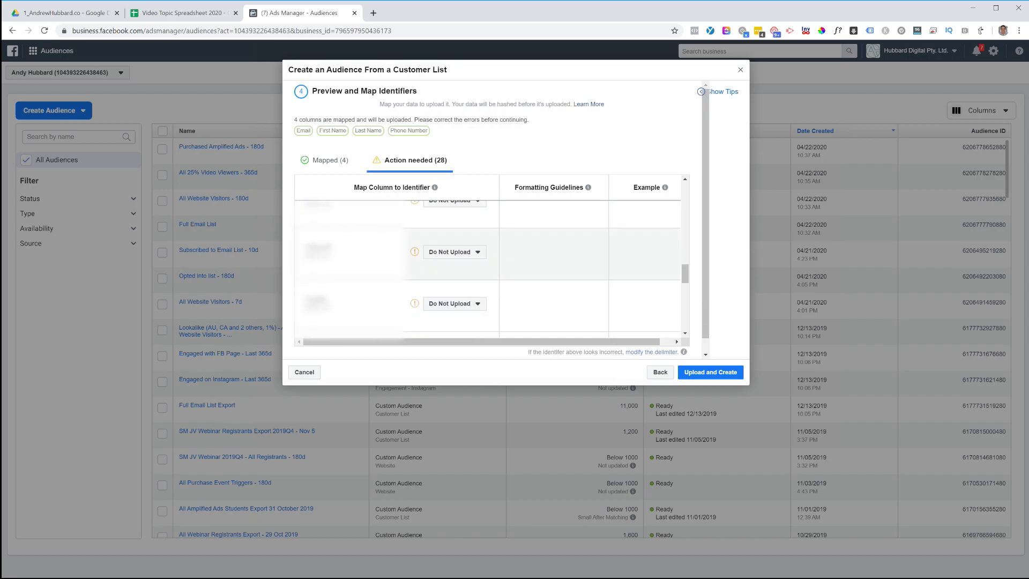
click(454, 252)
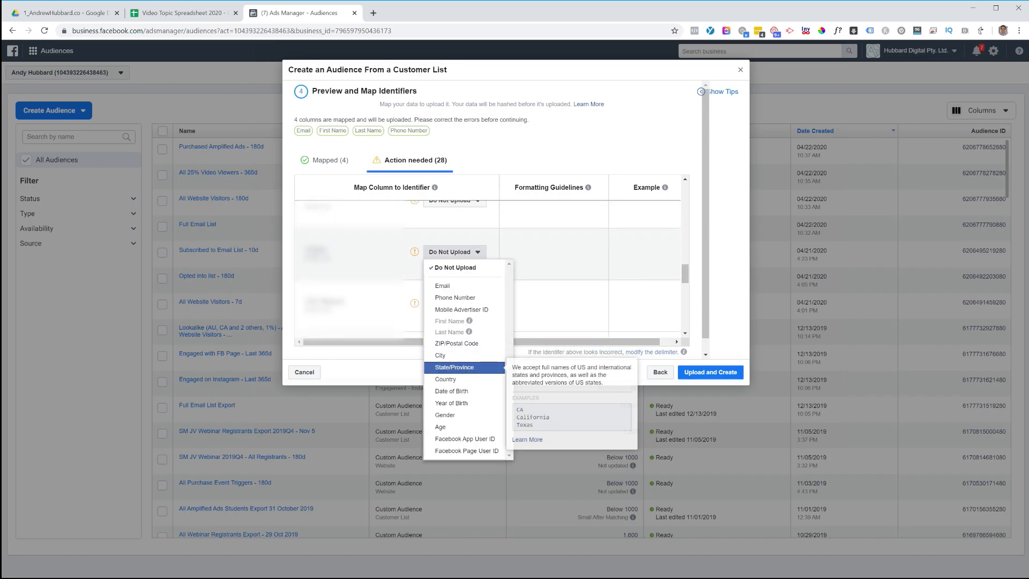
click(445, 379)
Look through the remaining unmapped columns for any other that matches an available identifier
scroll(488, 268, down, 1)
scroll(488, 268, down, 3)
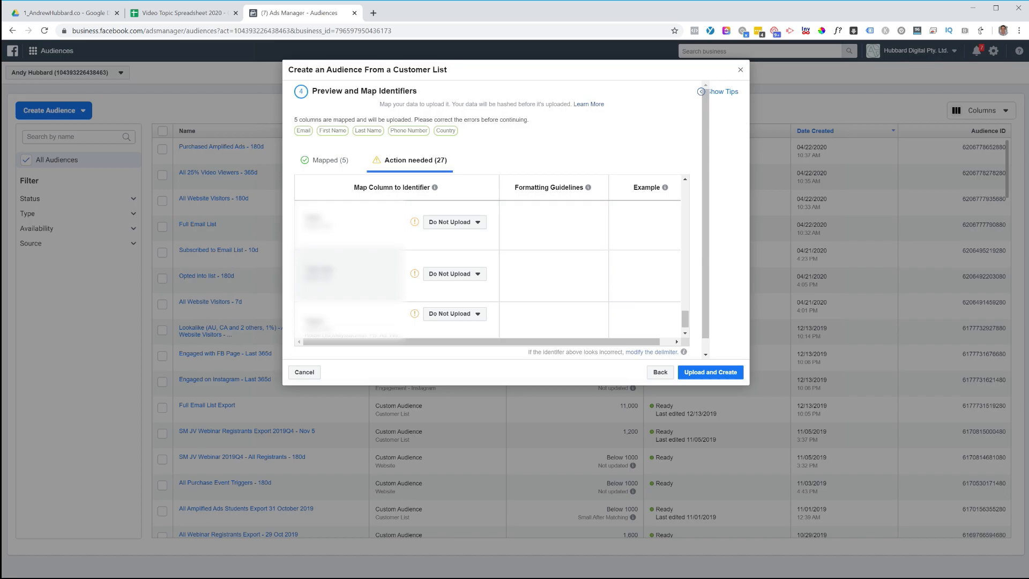
scroll(454, 257, down, 1)
click(454, 257)
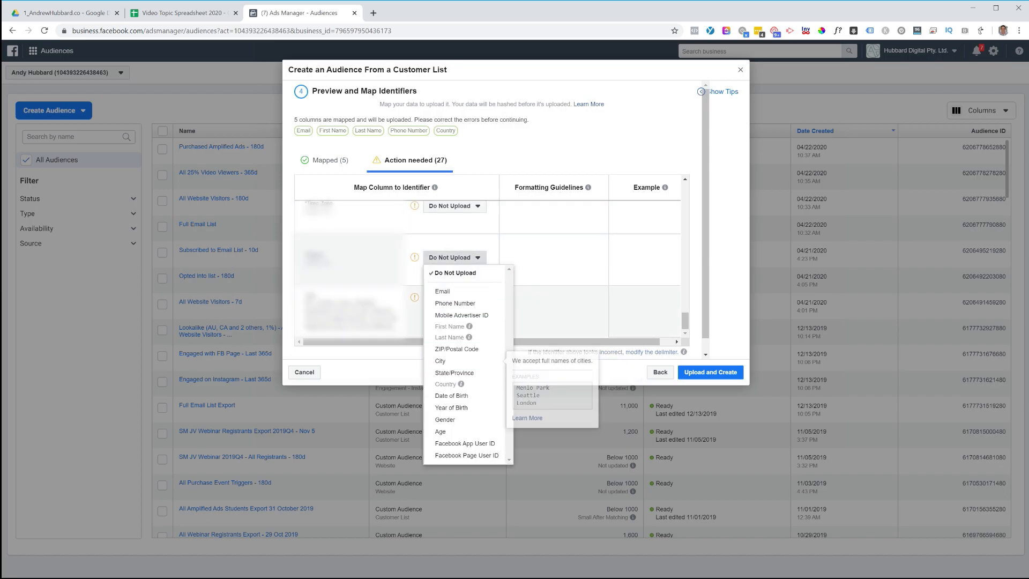
click(558, 148)
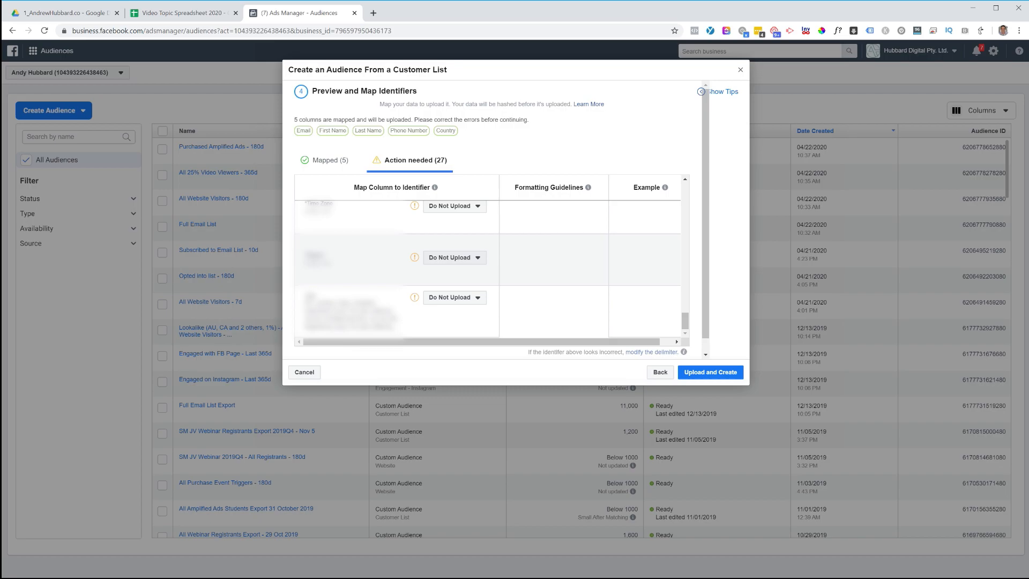
scroll(488, 258, down, 2)
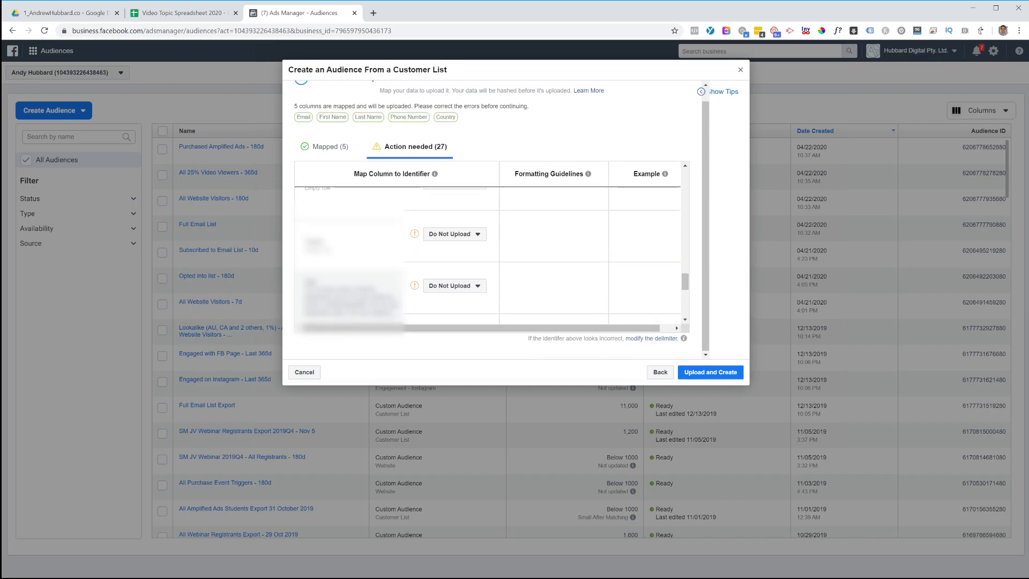
Review the mapped columns, upload the list to create the audience, and close the upload dialog
click(325, 146)
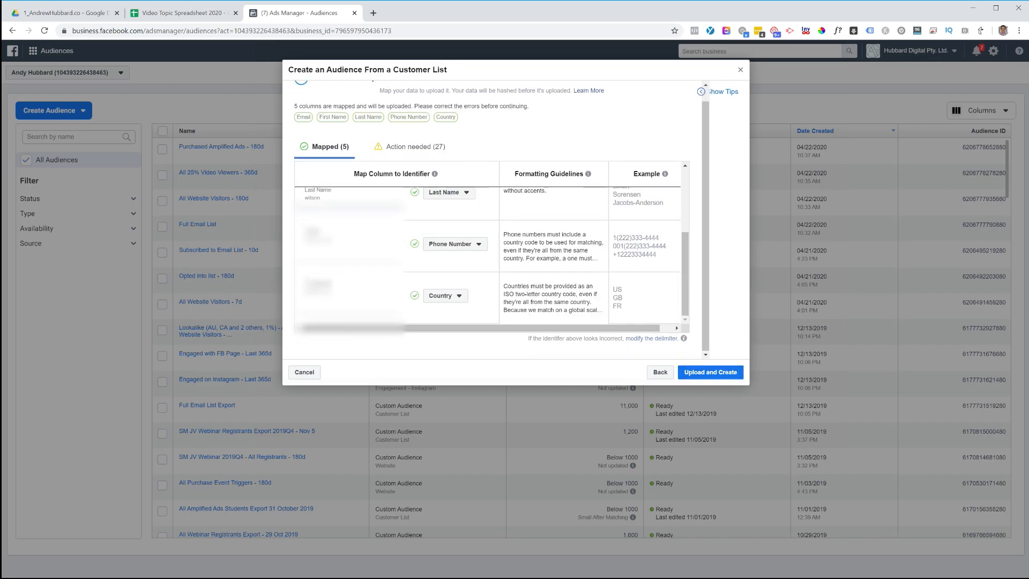
scroll(552, 252, up, 1)
click(710, 372)
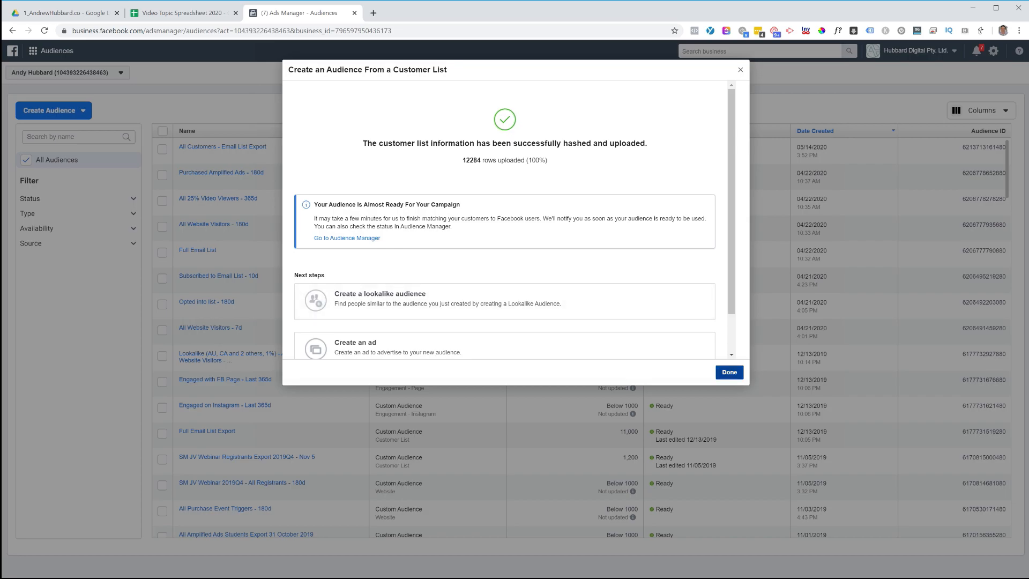
click(729, 372)
Start creating a lookalike audience from the "All Customers - Email List Export" audience
mouse_move(223, 148)
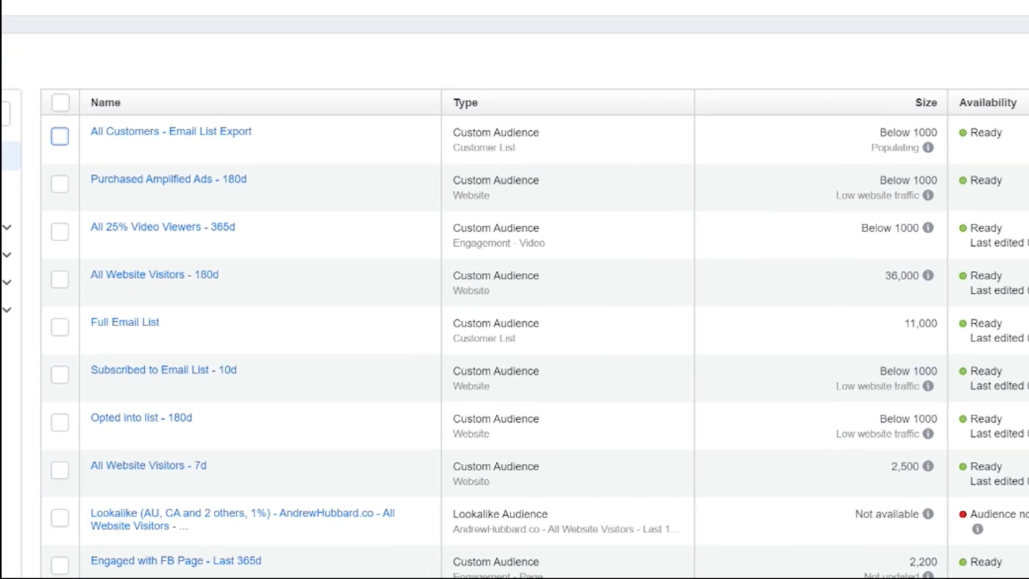
click(161, 149)
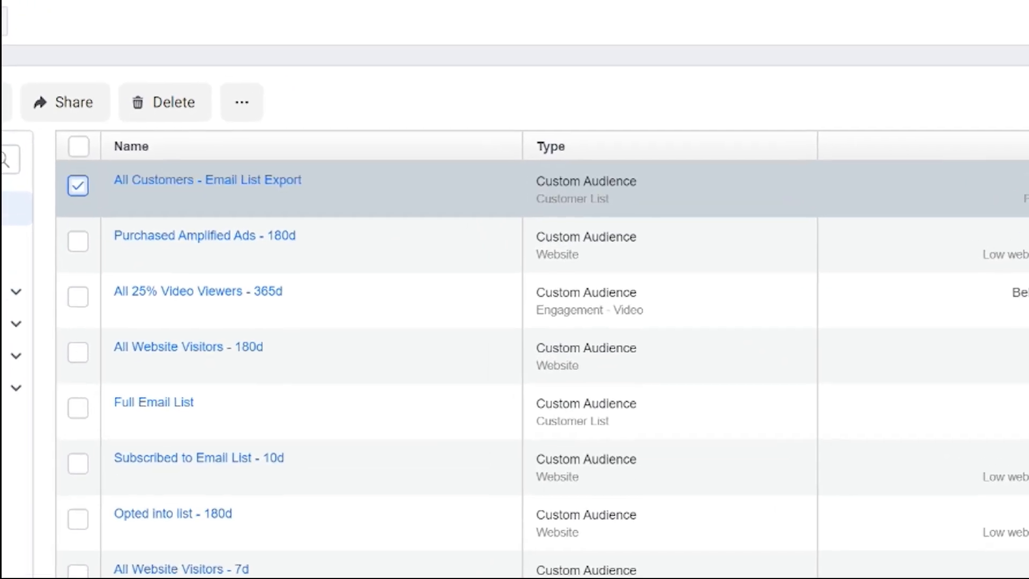
click(238, 110)
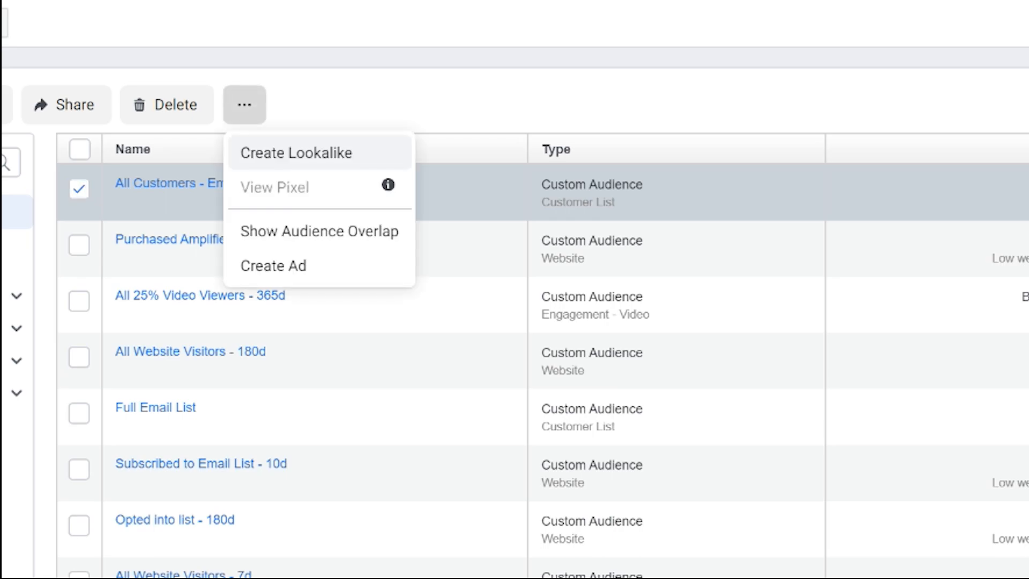
click(245, 105)
click(244, 104)
click(296, 152)
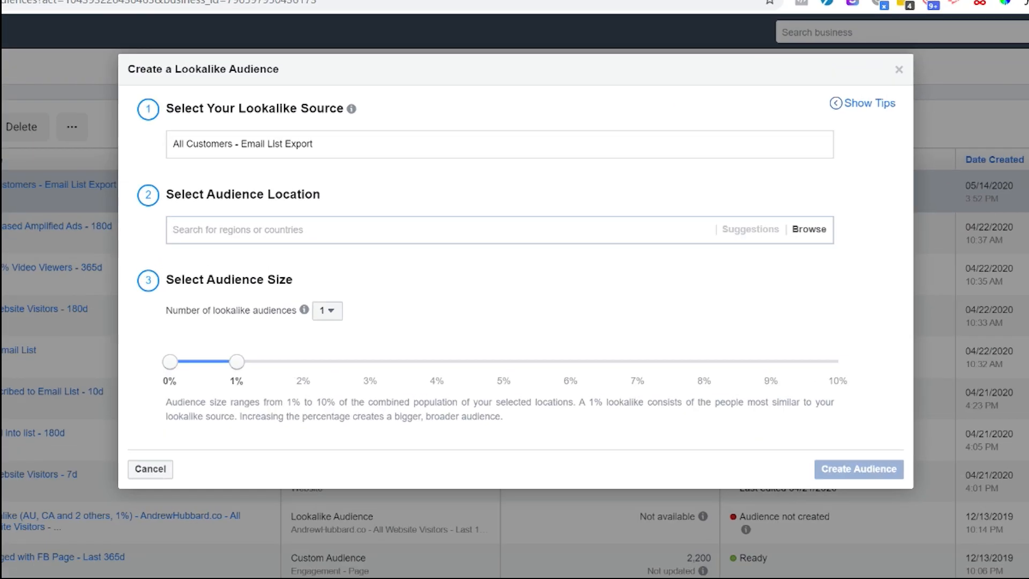
Add United States, Canada and United Kingdom as the lookalike audience's locations
text(UNited)
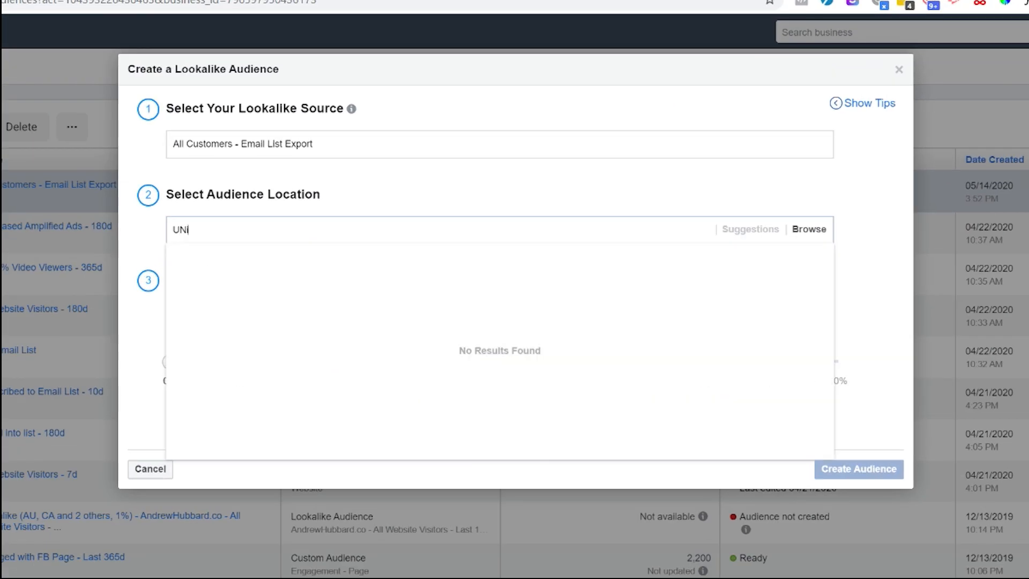
key(Down)
key(Down)
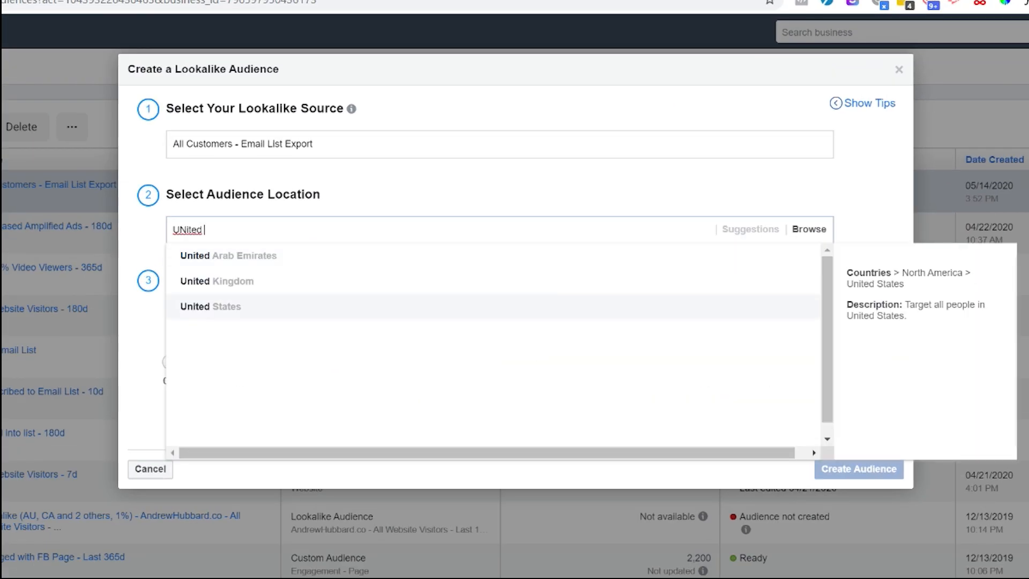
key(Return)
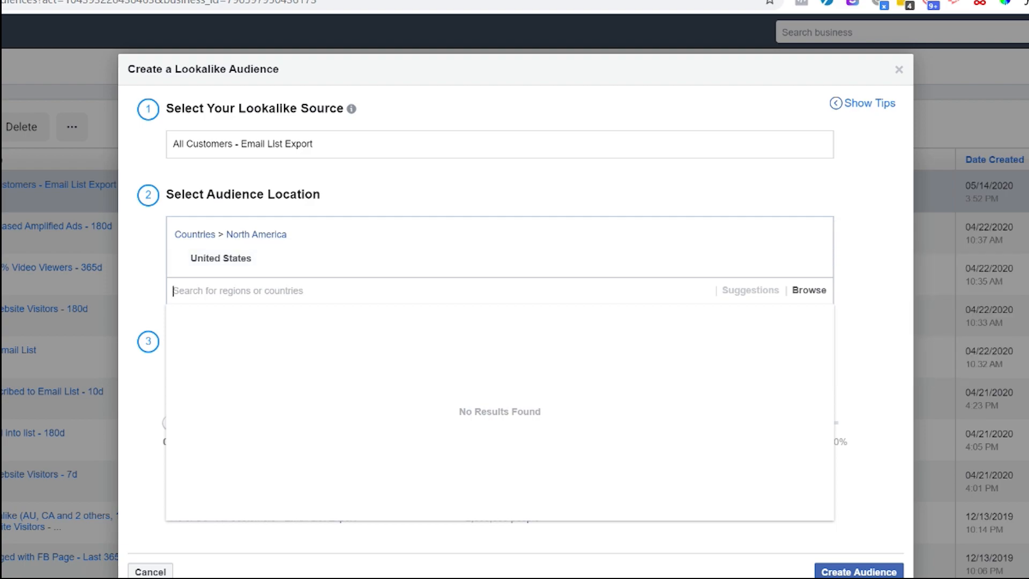
text(Canada)
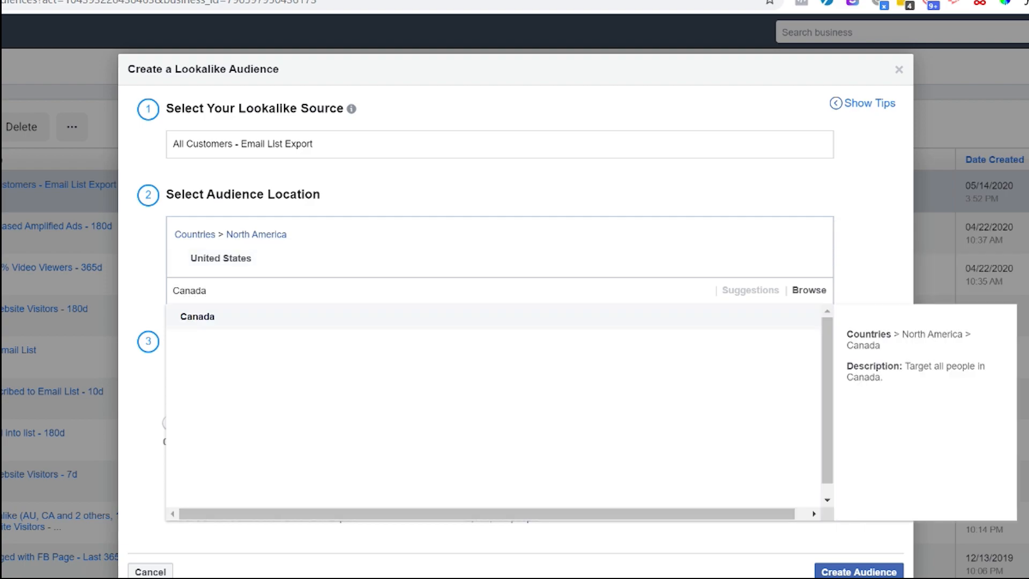
key(Return)
text(UNited King)
key(Return)
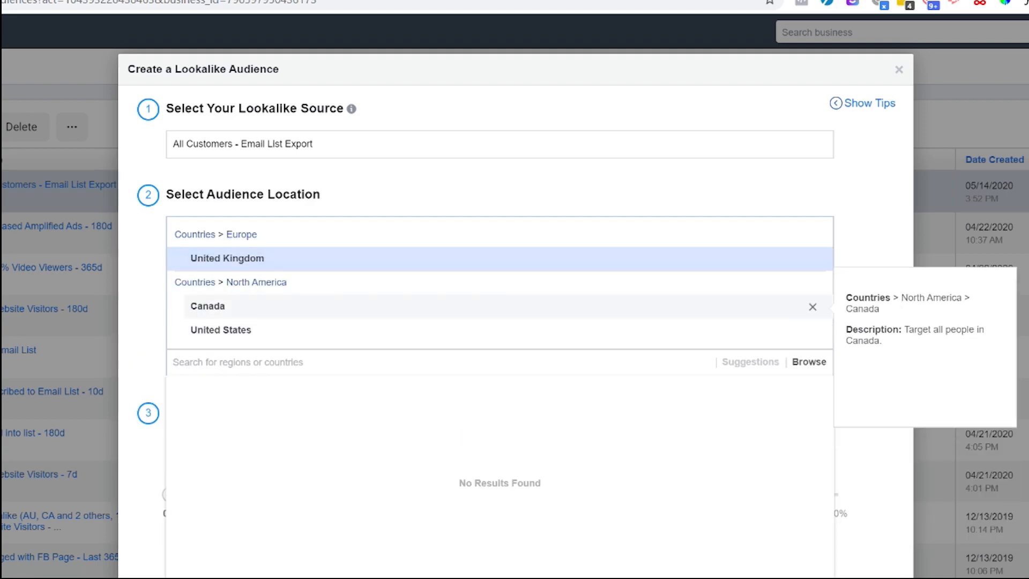
Add Australia and New Zealand to the lookalike audience's locations
text(Australia)
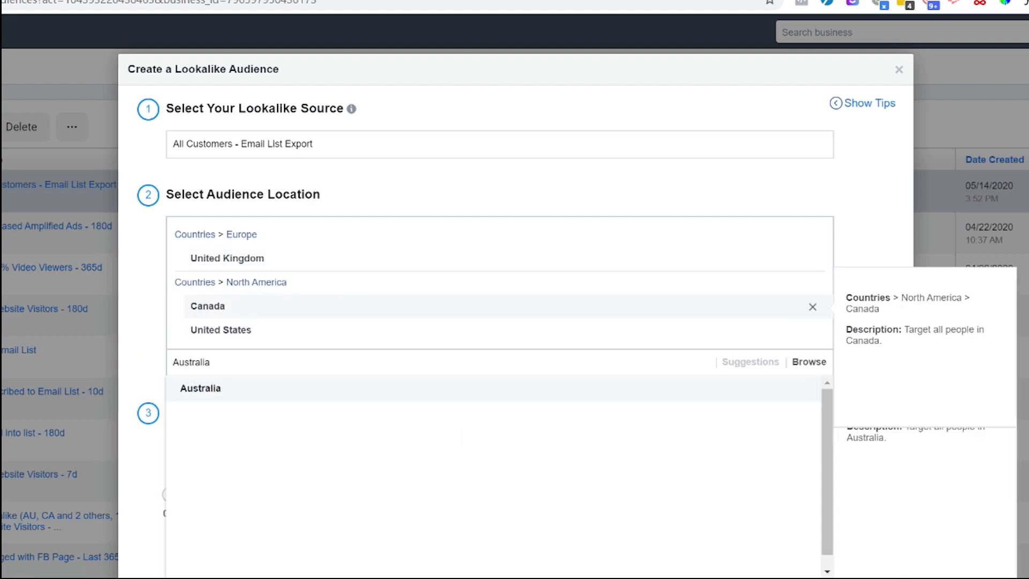
key(Return)
text(New )
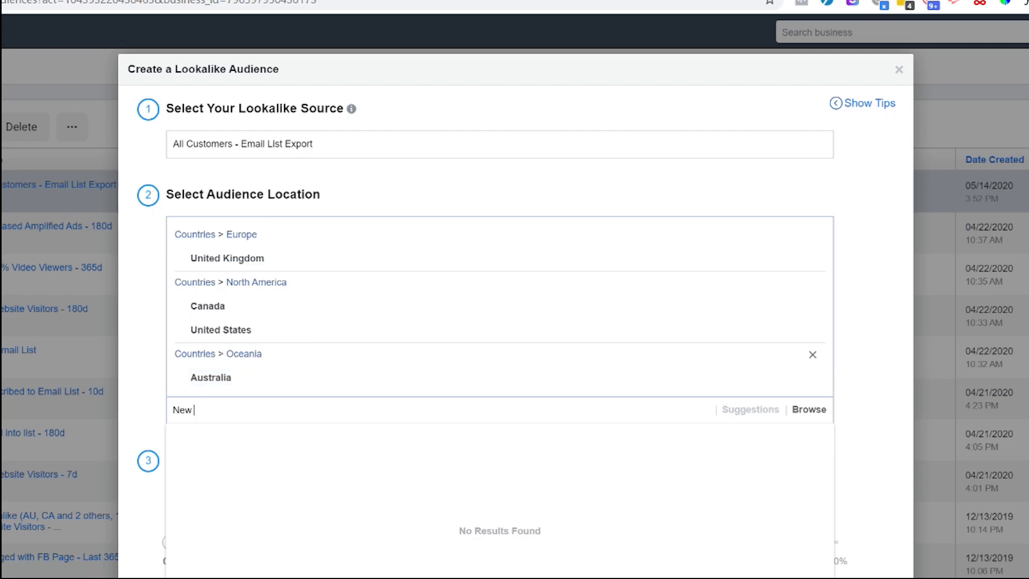
text(zealan)
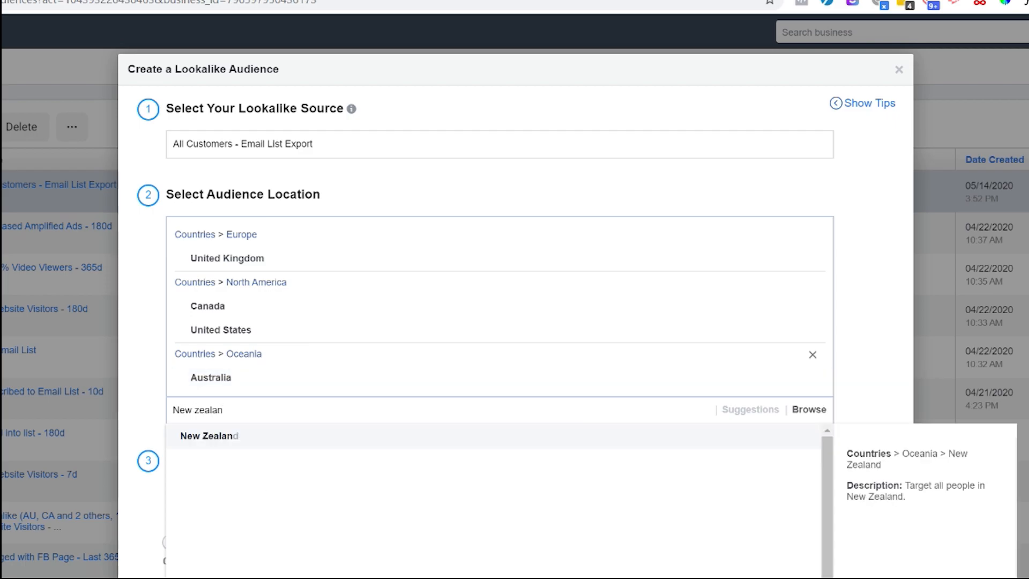
key(Return)
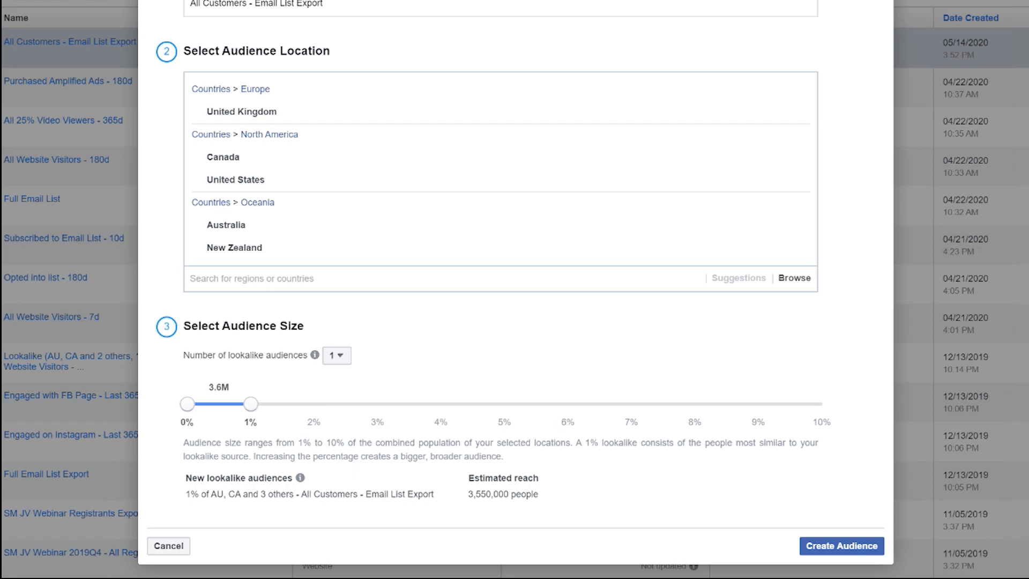
Try widening the lookalike audience size to 10% and other ranges, and bring it back to 0–1%
drag(244, 457, 201, 444)
click(201, 444)
drag(251, 404, 822, 404)
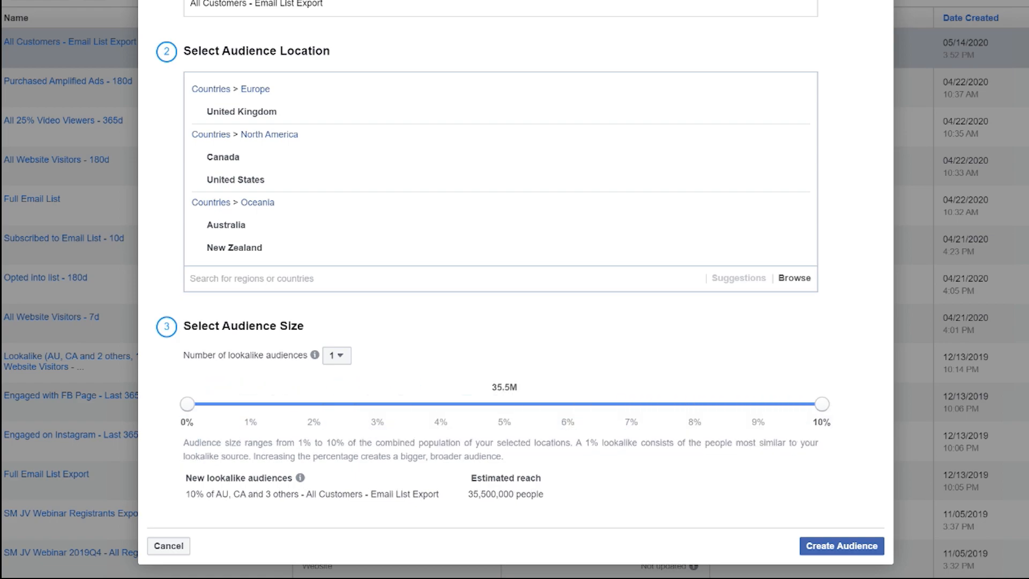
mouse_move(821, 403)
mouse_down()
mouse_move(251, 404)
mouse_move(821, 404)
mouse_up()
drag(187, 404, 251, 403)
drag(822, 403, 314, 403)
drag(251, 404, 187, 403)
drag(314, 403, 250, 403)
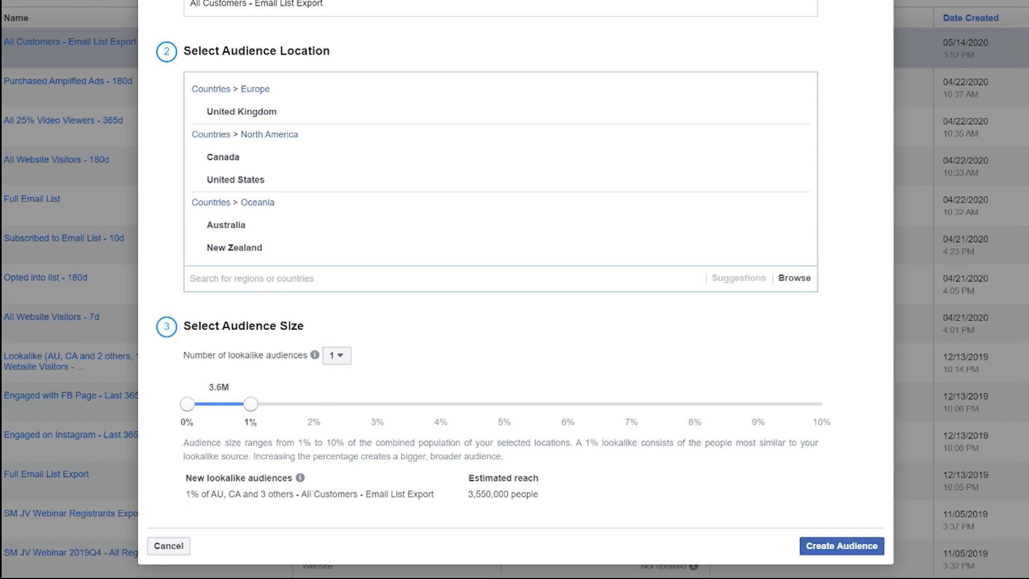
drag(251, 404, 822, 404)
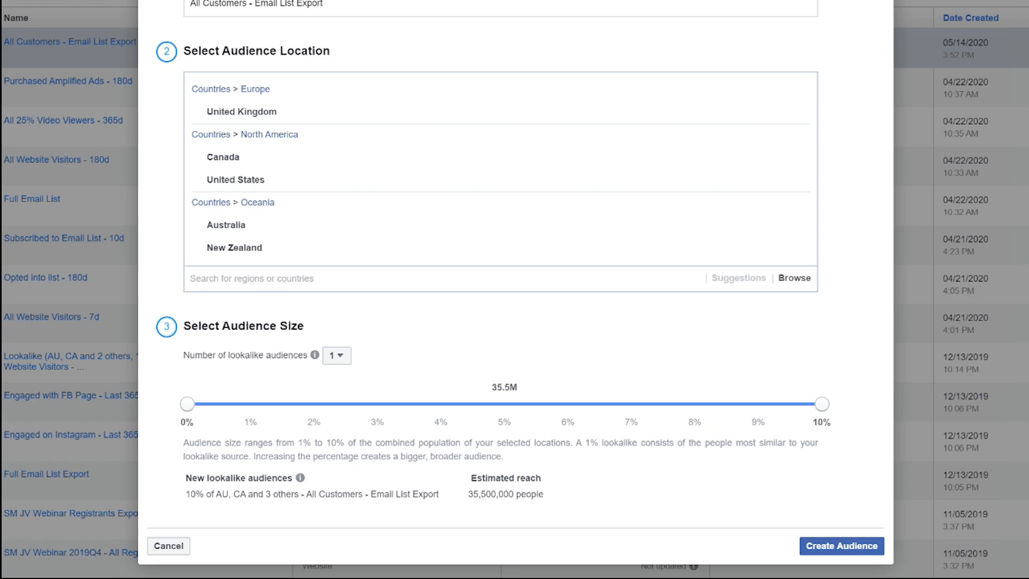
drag(821, 403, 251, 404)
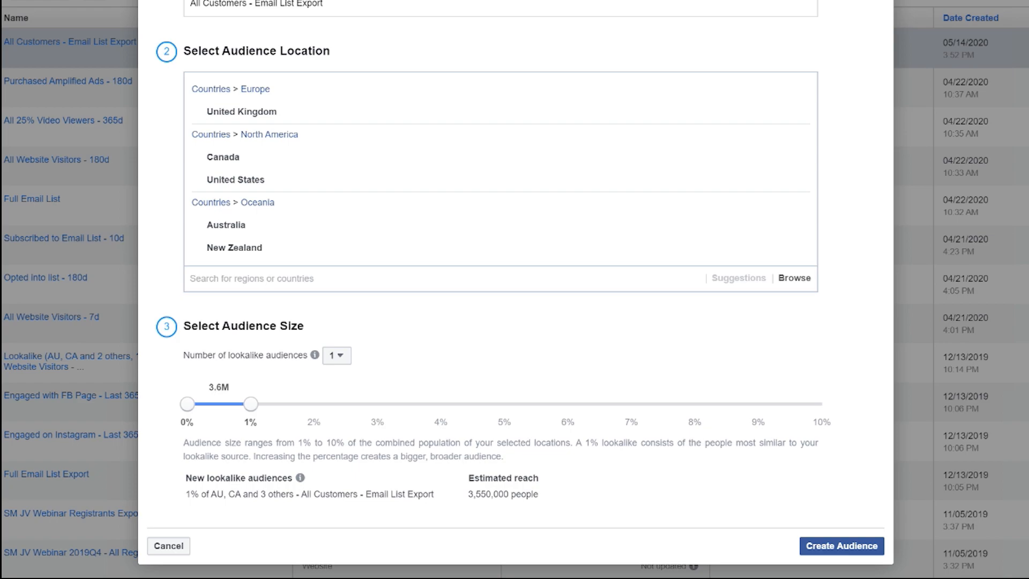
Create the 1% lookalike audience from the email list export and clear the source audience's selection
click(841, 546)
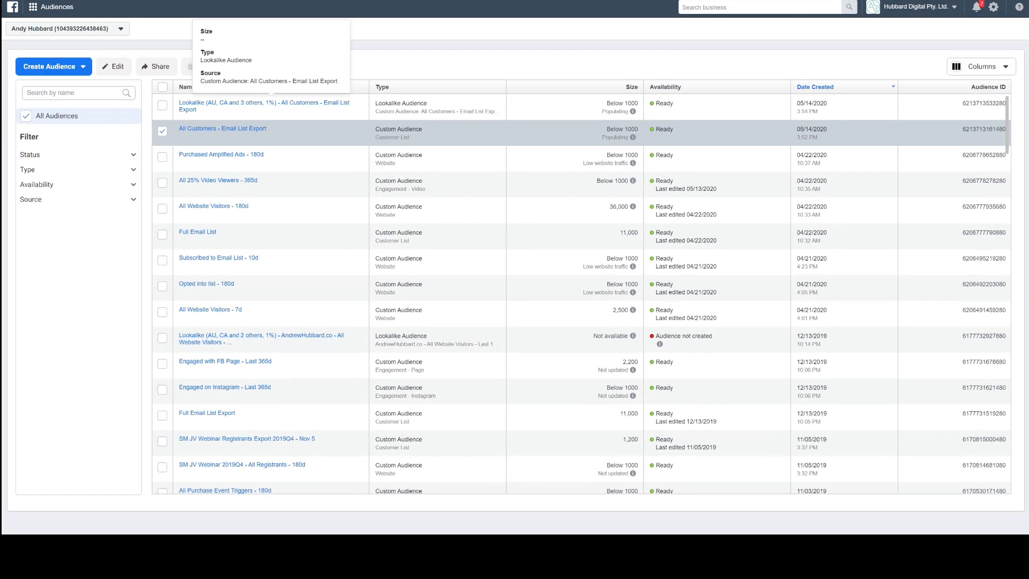
click(125, 121)
drag(607, 129, 630, 112)
click(638, 121)
click(630, 113)
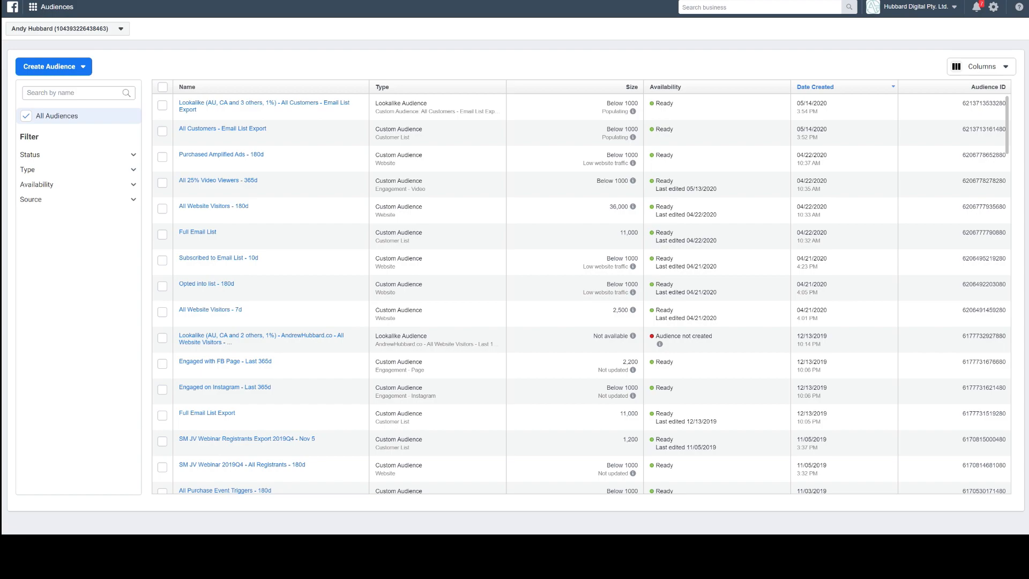
Start a website custom audience of people who visited pages whose URL contains "/thank-you-for-purchase" in the past 180 days
click(53, 66)
click(63, 89)
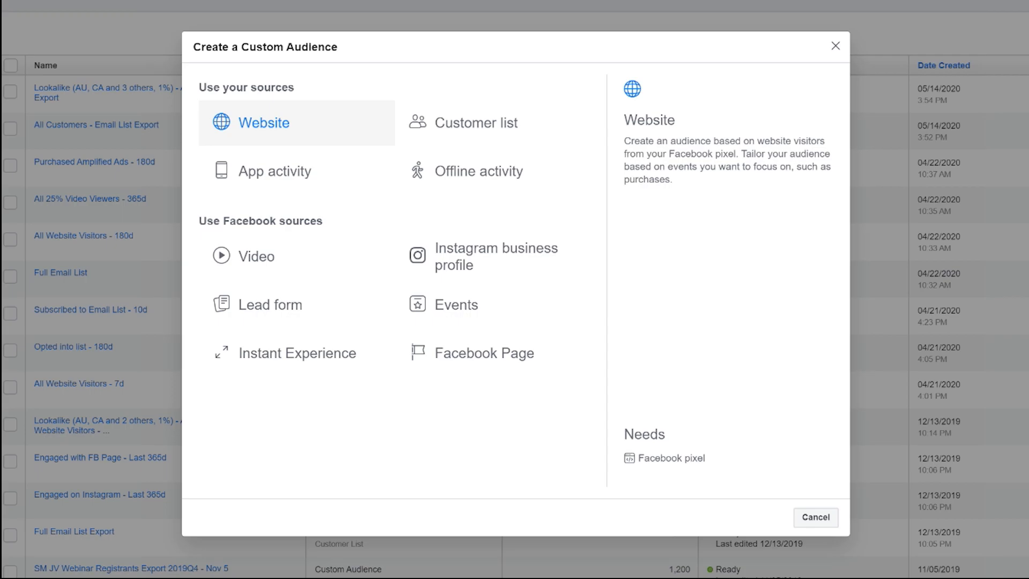
click(264, 122)
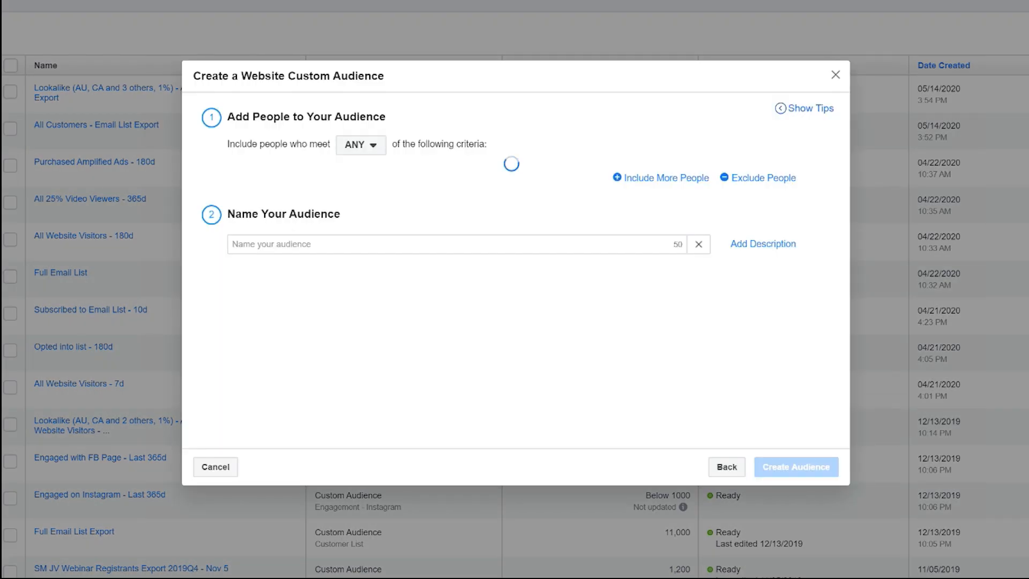
click(291, 208)
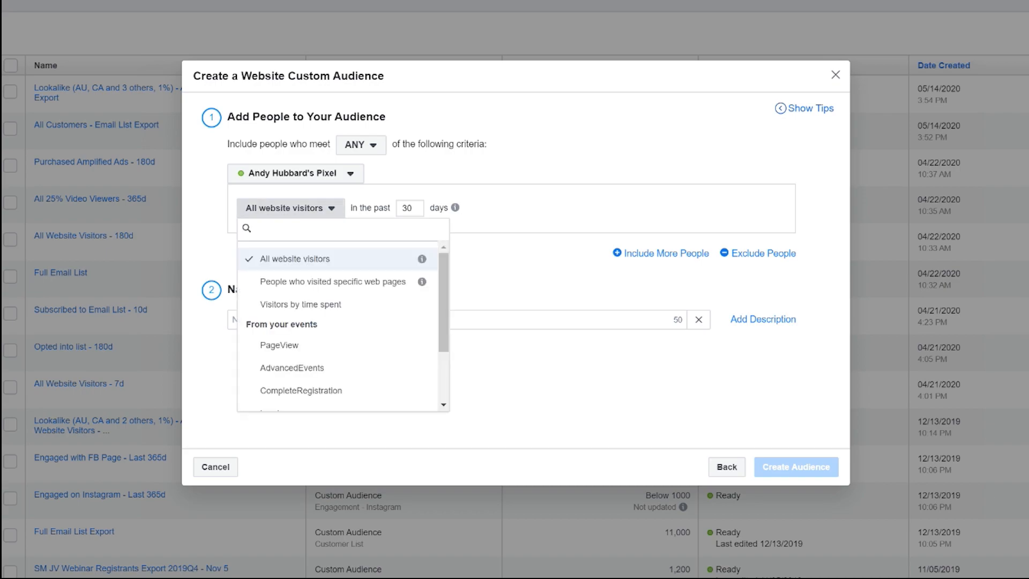
click(332, 282)
double_click(487, 208)
text(180)
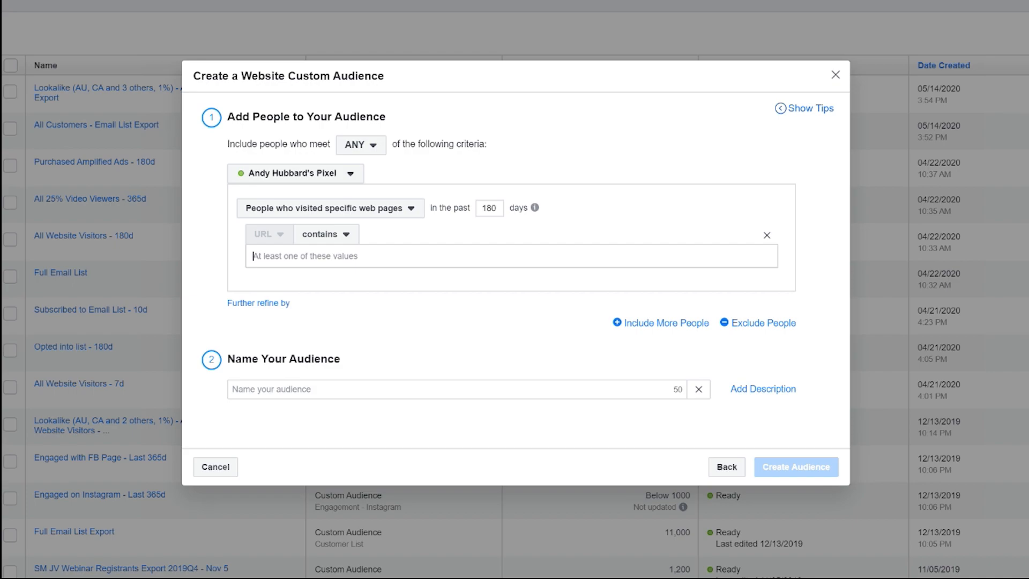
text(/thank-you-for-purchase)
key(Return)
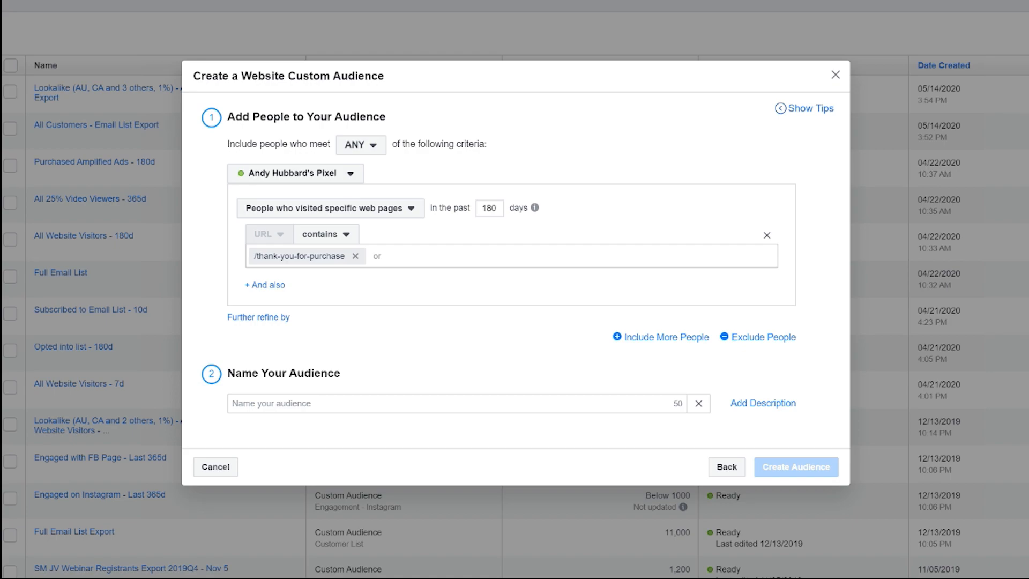
Name the website audience "All Customers - Hit Post Purchase TY Page - 180d", create it, and close the confirmation
click(456, 404)
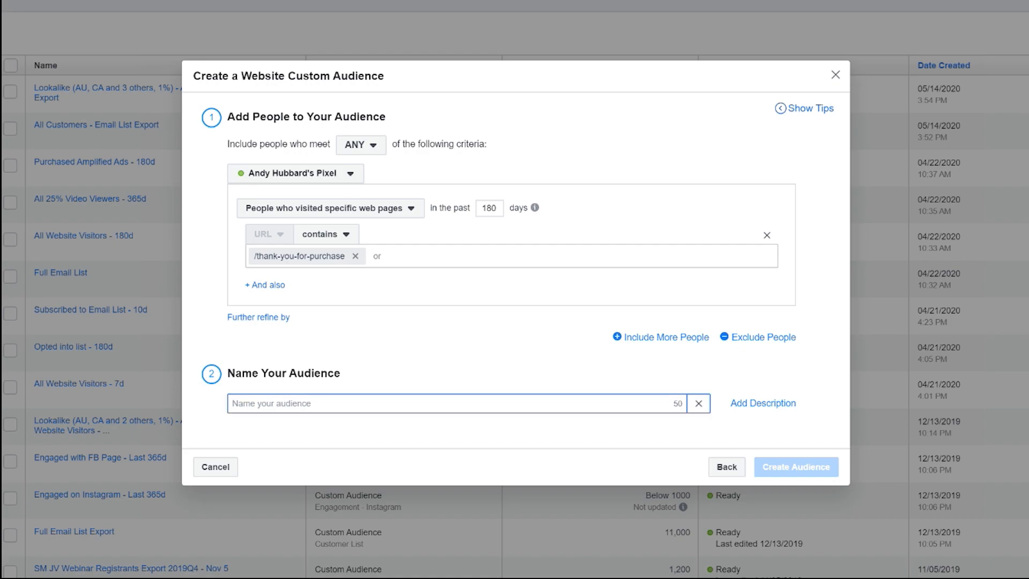
text(H)
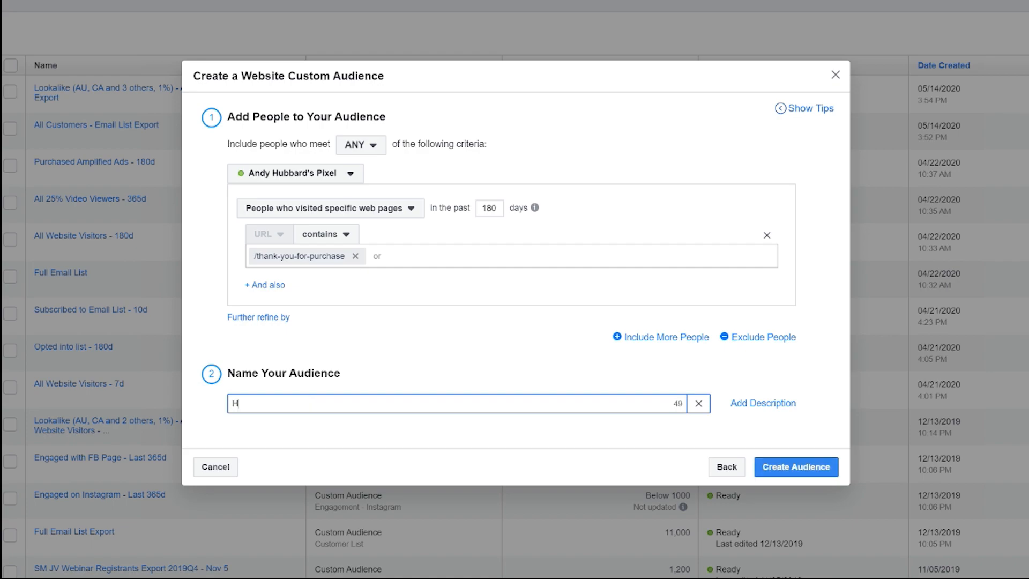
text(it Post Purcha)
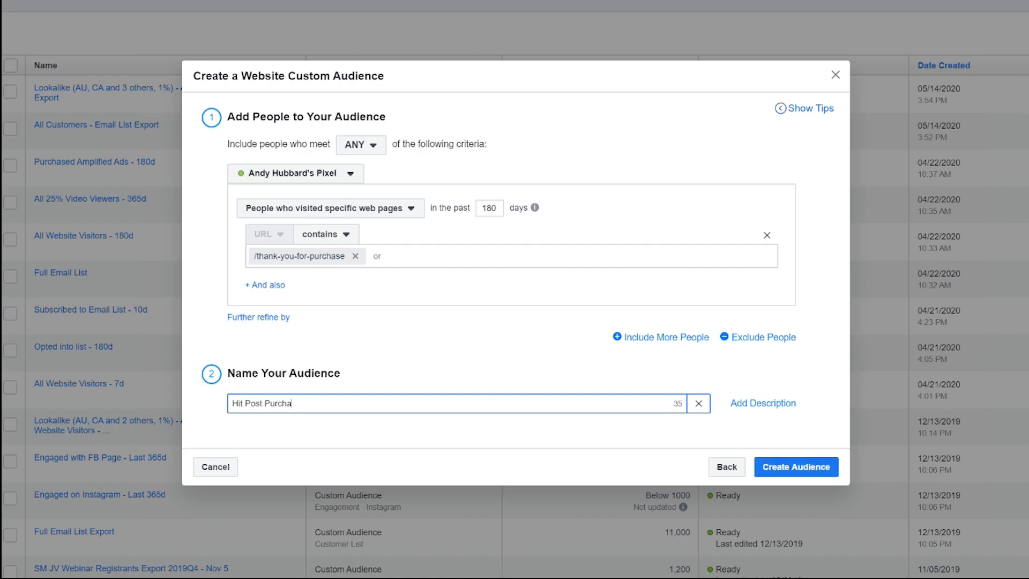
text(se TY Page - 180d)
key(Home)
text(All Customers -)
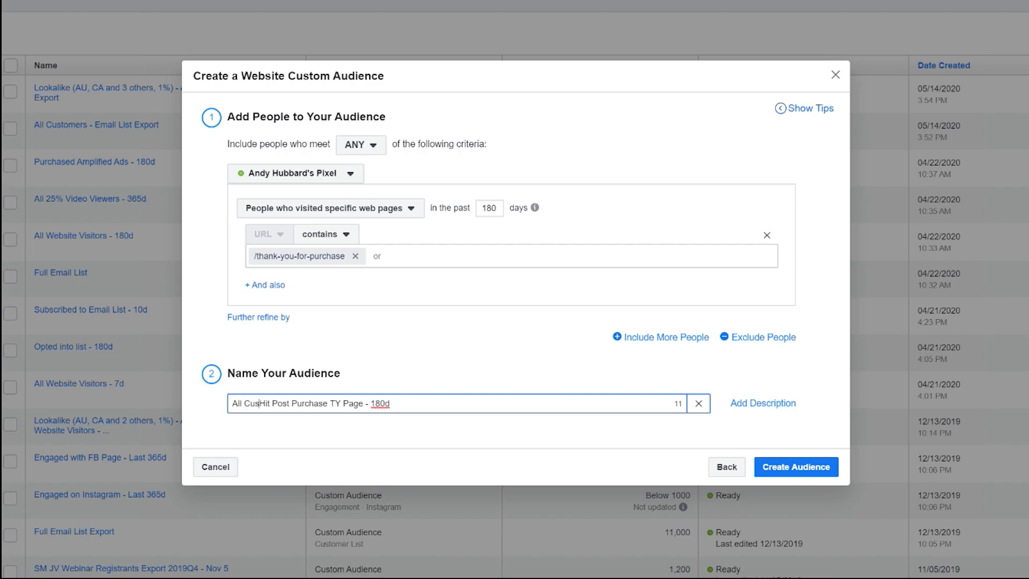
click(795, 467)
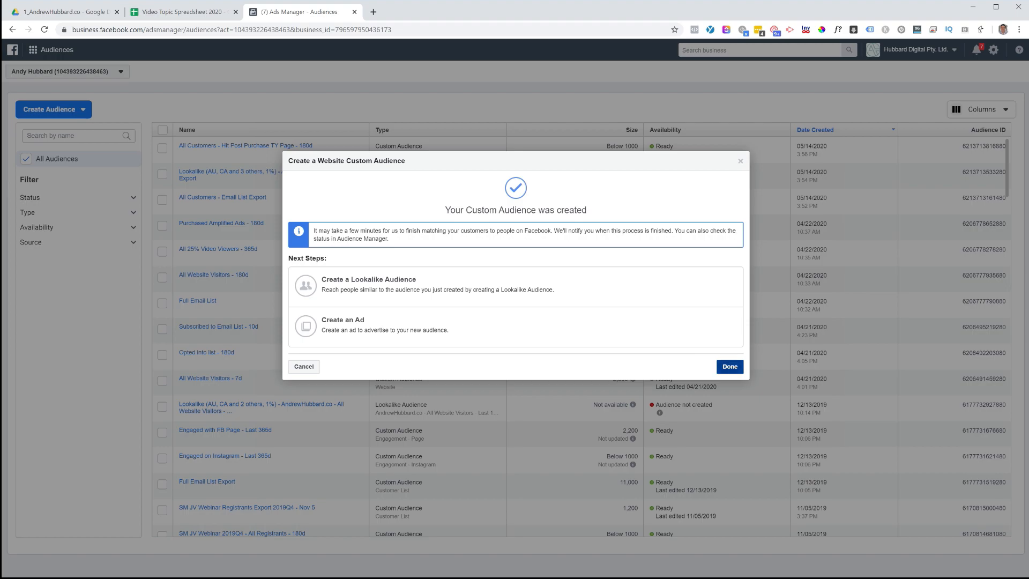
click(730, 366)
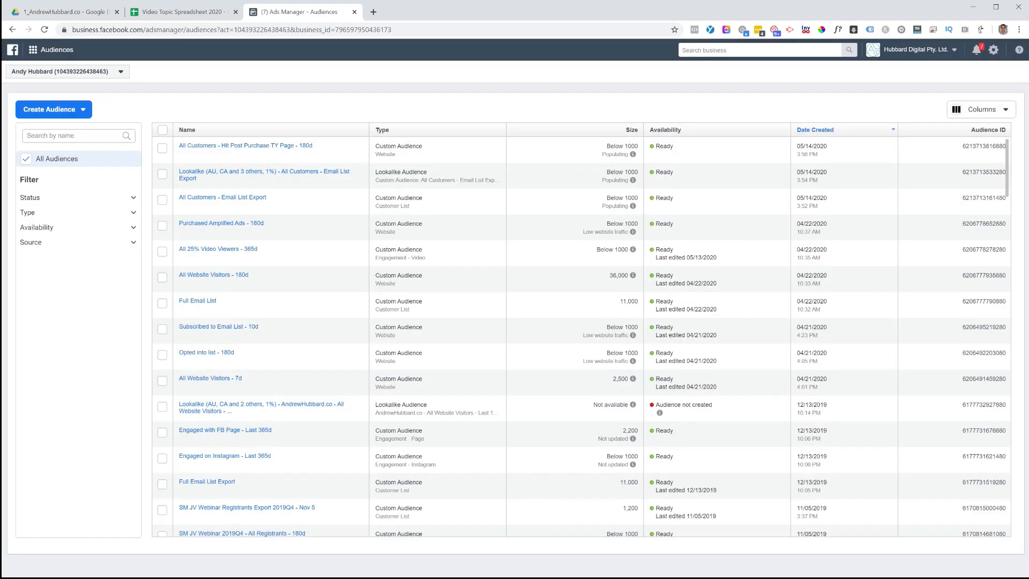
Create a 1% United States lookalike audience from "All Customers - Hit Post Purchase TY Page - 180d" and clear the source's selection
mouse_move(264, 172)
click(162, 148)
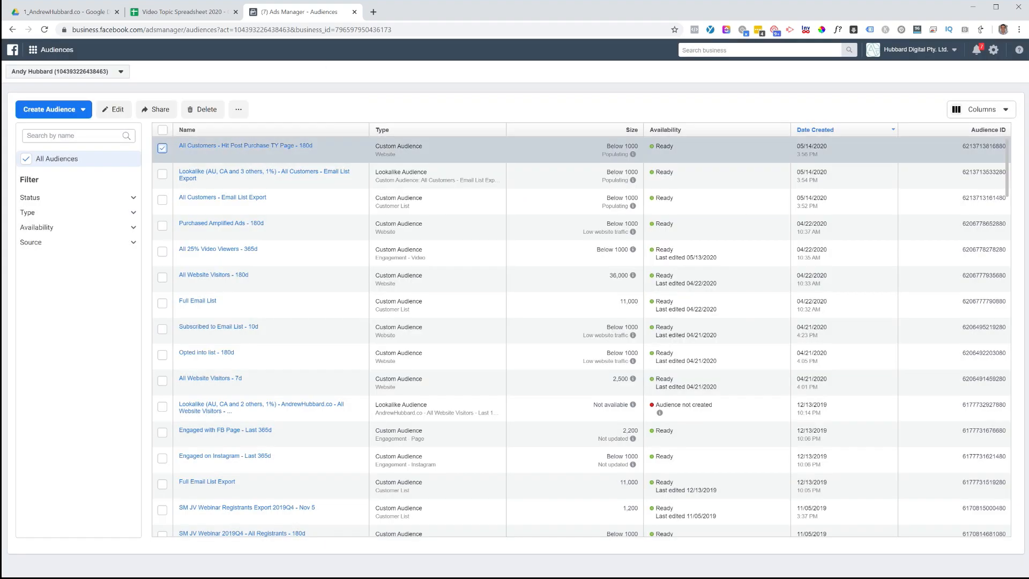
click(239, 109)
click(262, 131)
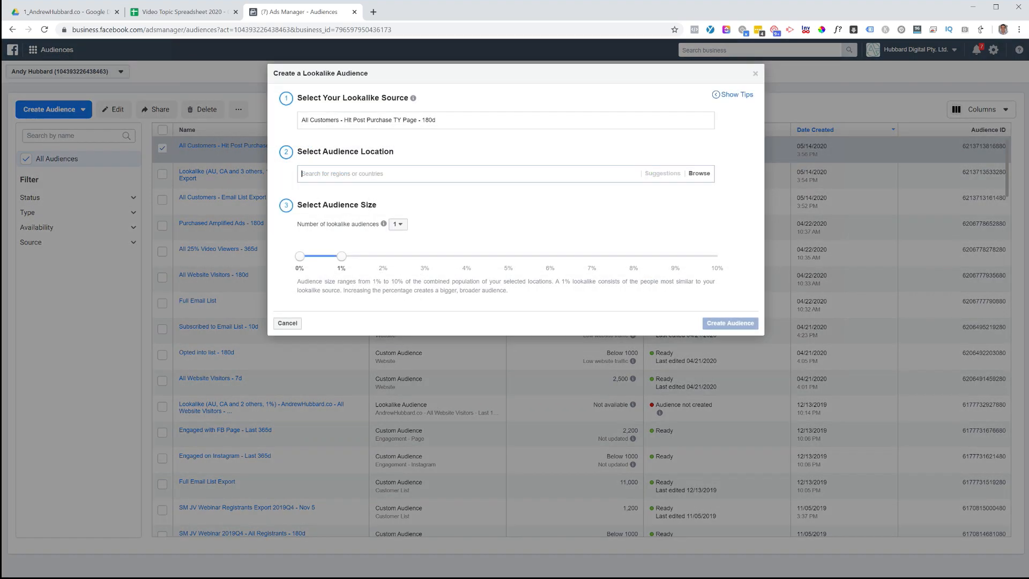
text(UNited sta)
key(Return)
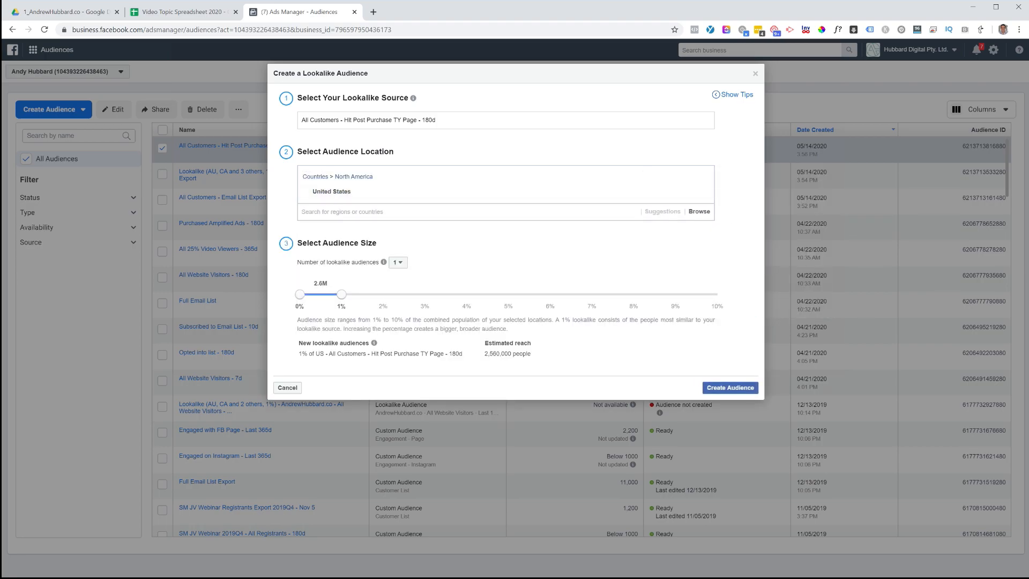
click(730, 388)
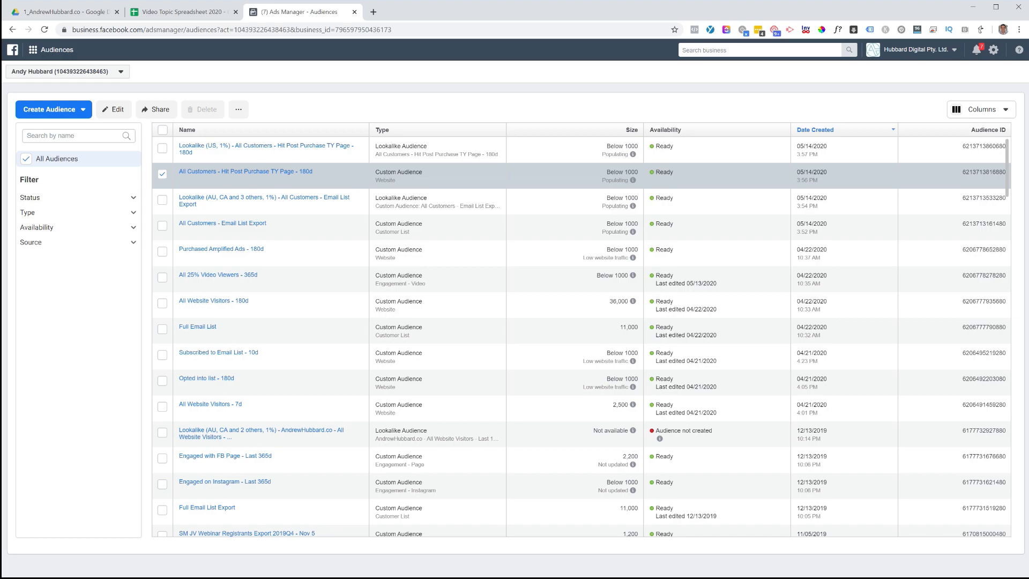
click(162, 173)
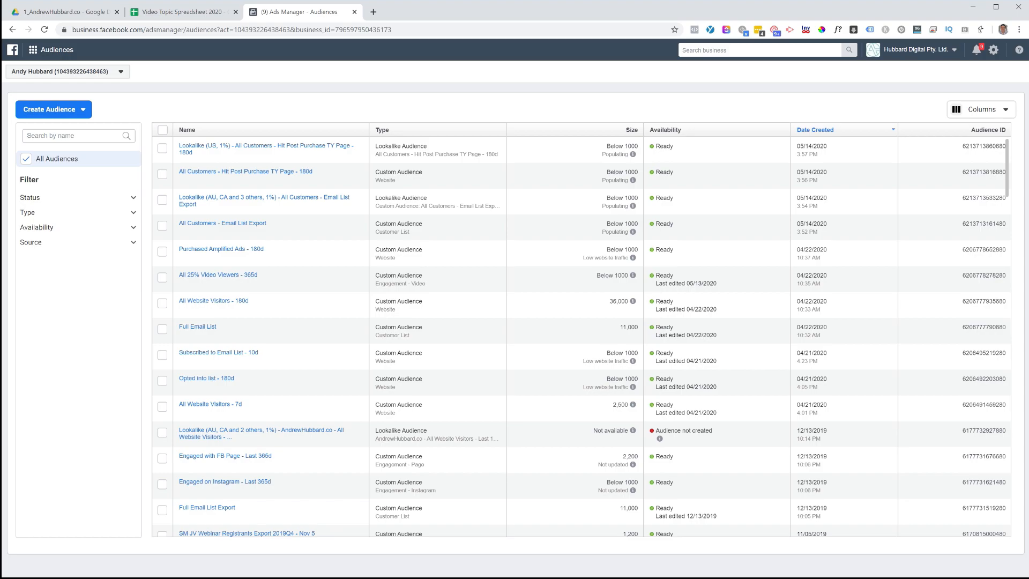
Start a website custom audience based on the InitiateCheckout event in the past 180 days
click(50, 110)
click(60, 132)
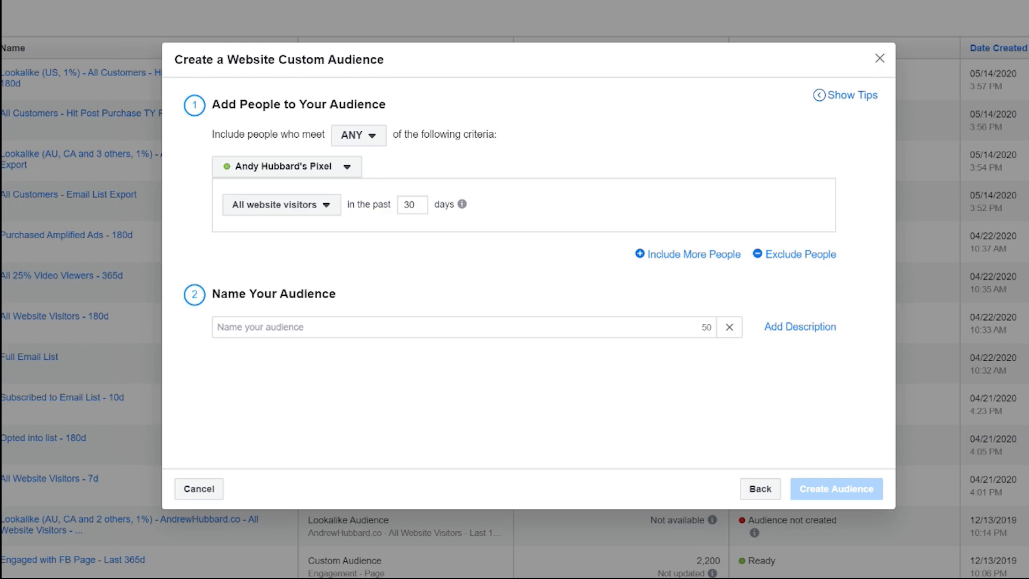
click(282, 205)
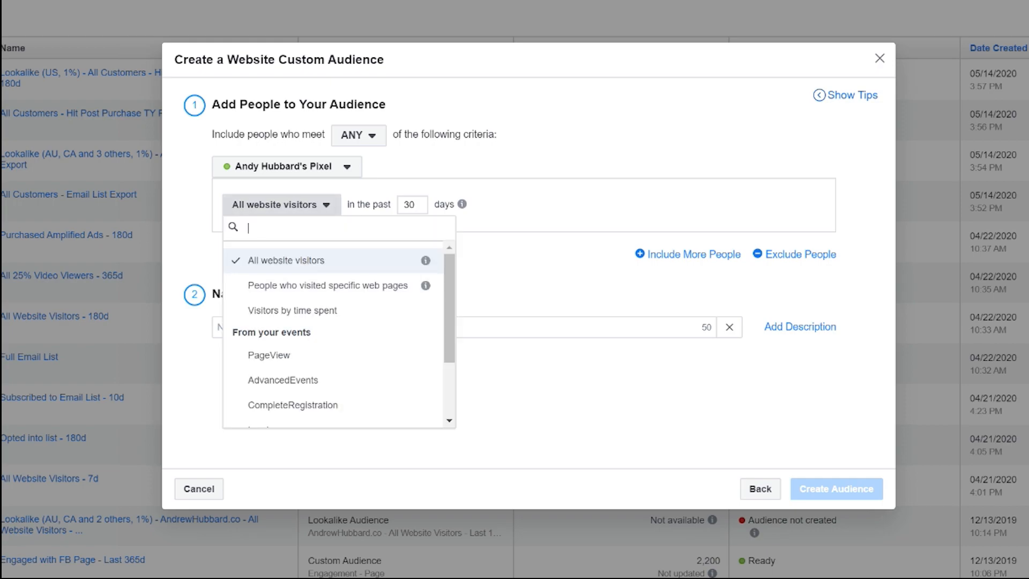
key(Down)
key(Down)
key(Down)
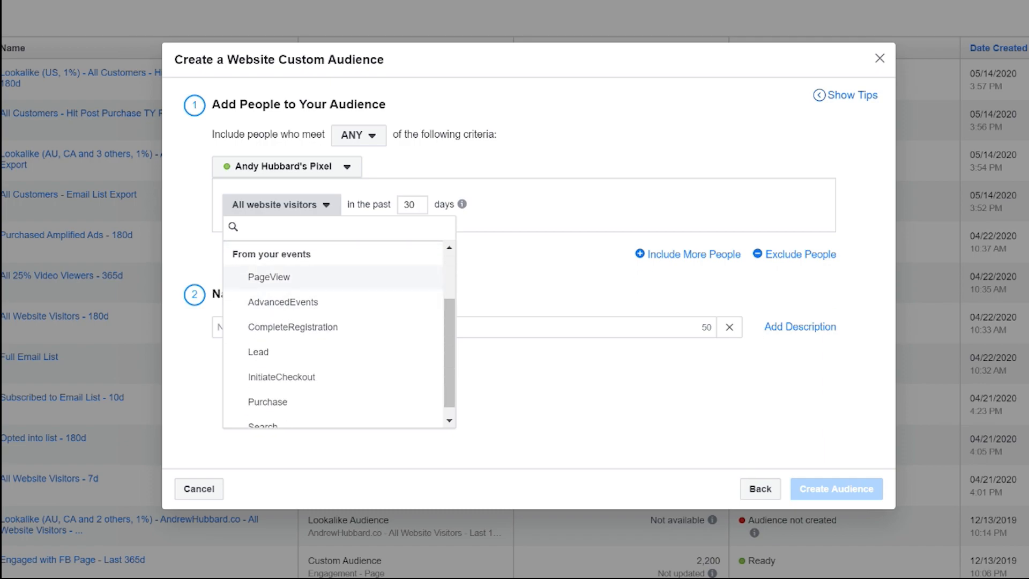
scroll(334, 277, down, 1)
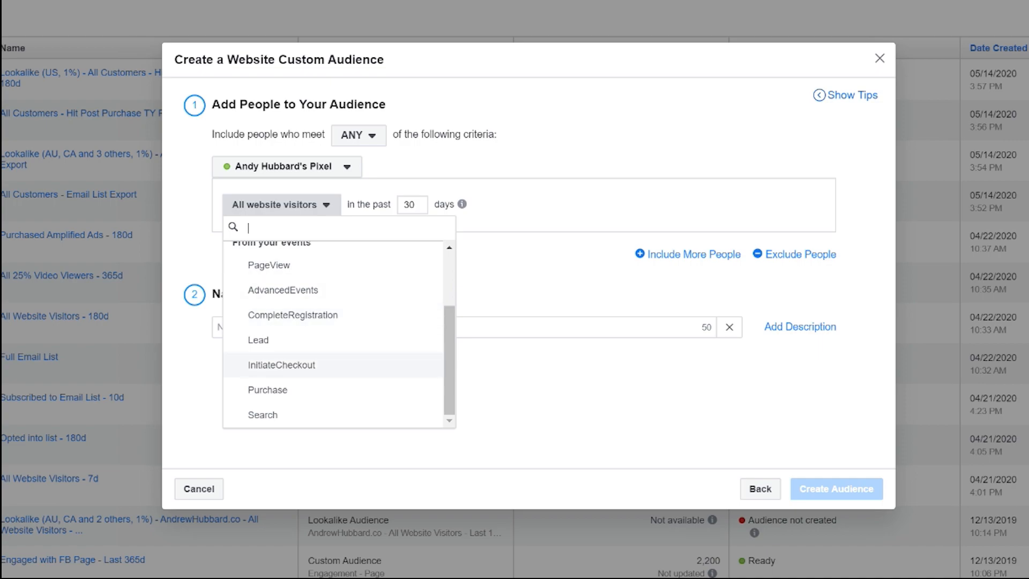
click(282, 365)
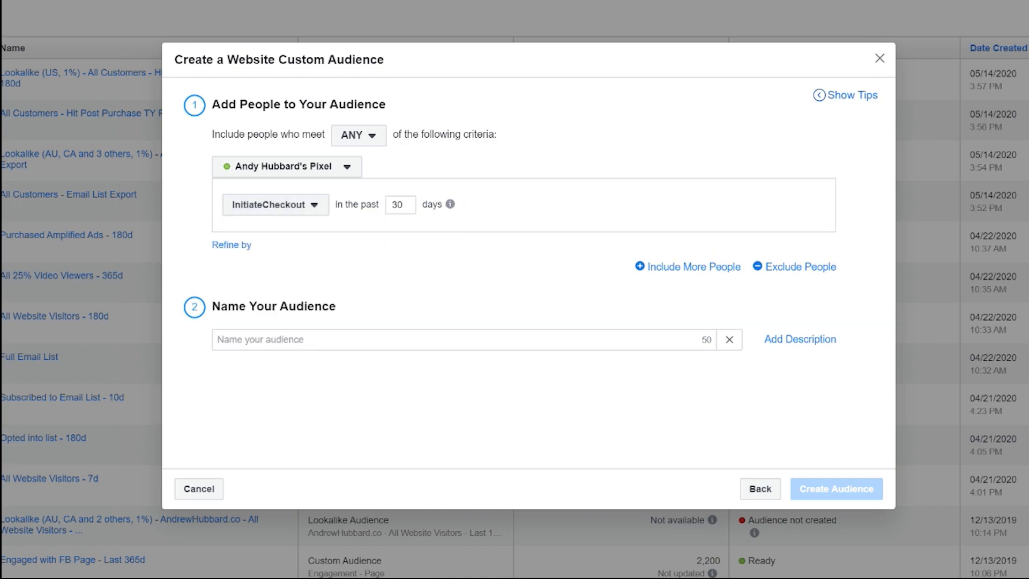
key(ctrl+a)
text(180)
Name the checkout audience "Initiated Checkout - 30d" and create it
click(464, 340)
click(464, 340)
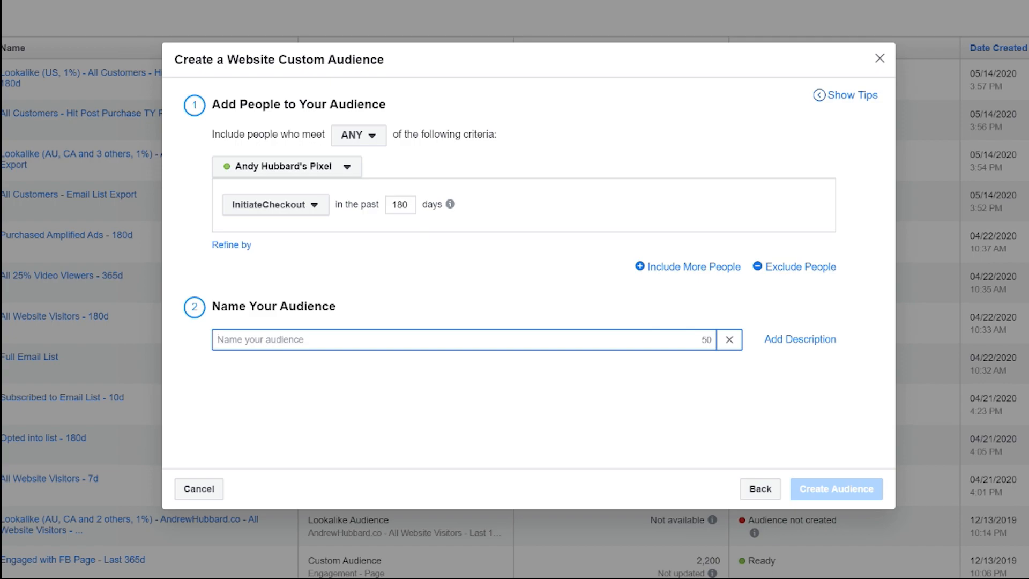
text(Initiated Checkout - 30d)
key(Return)
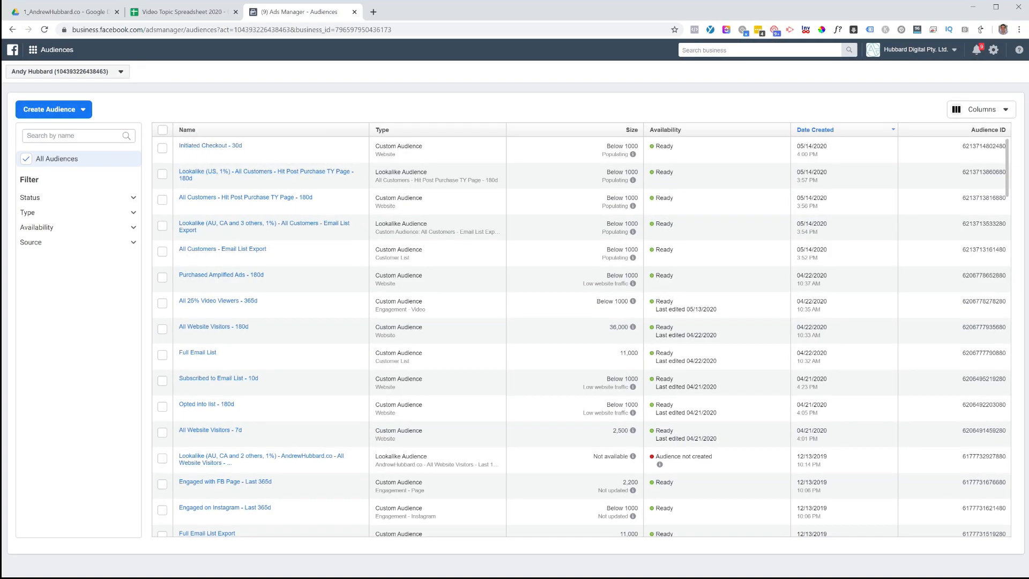
Rename the "Initiated Checkout - 30d" audience as "Initiated Checkout - 180d", update it, and close the confirmation
drag(641, 155, 602, 155)
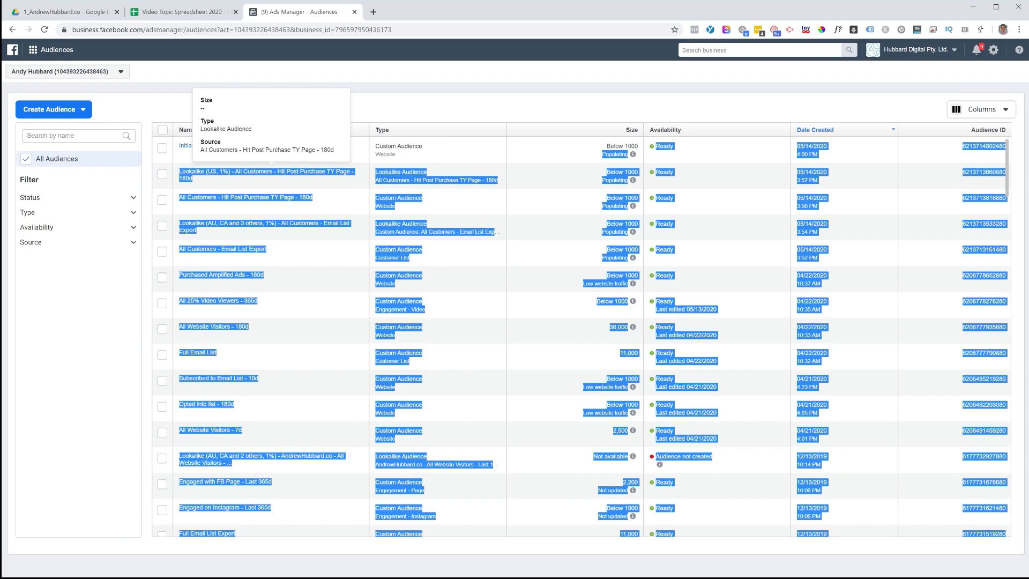
click(279, 153)
click(210, 146)
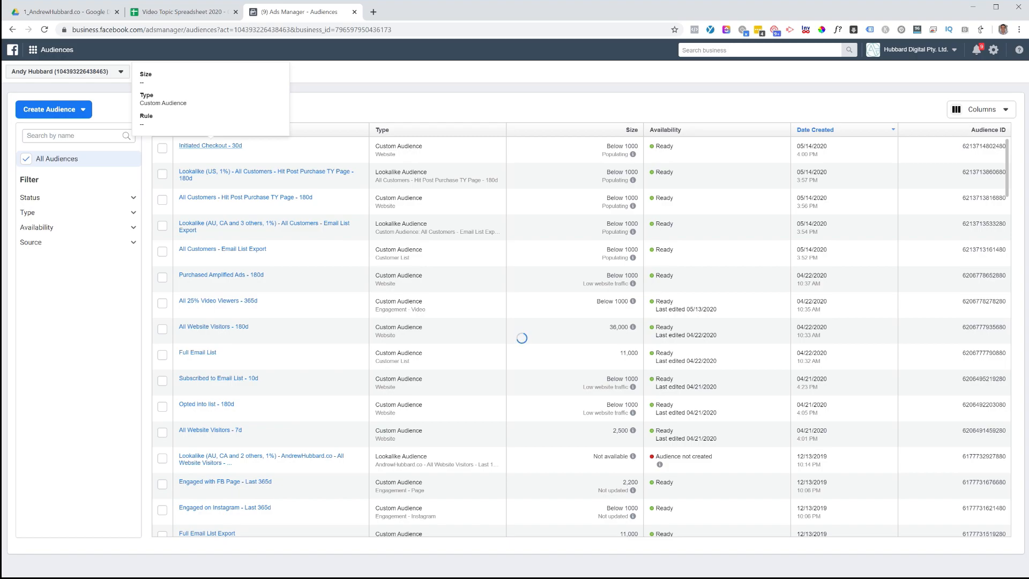
click(163, 149)
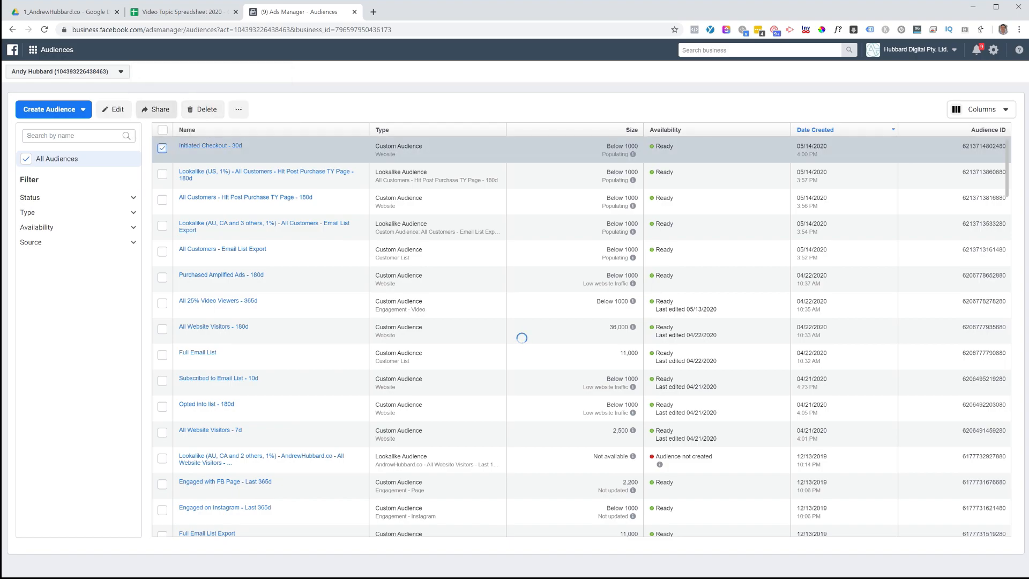
click(113, 109)
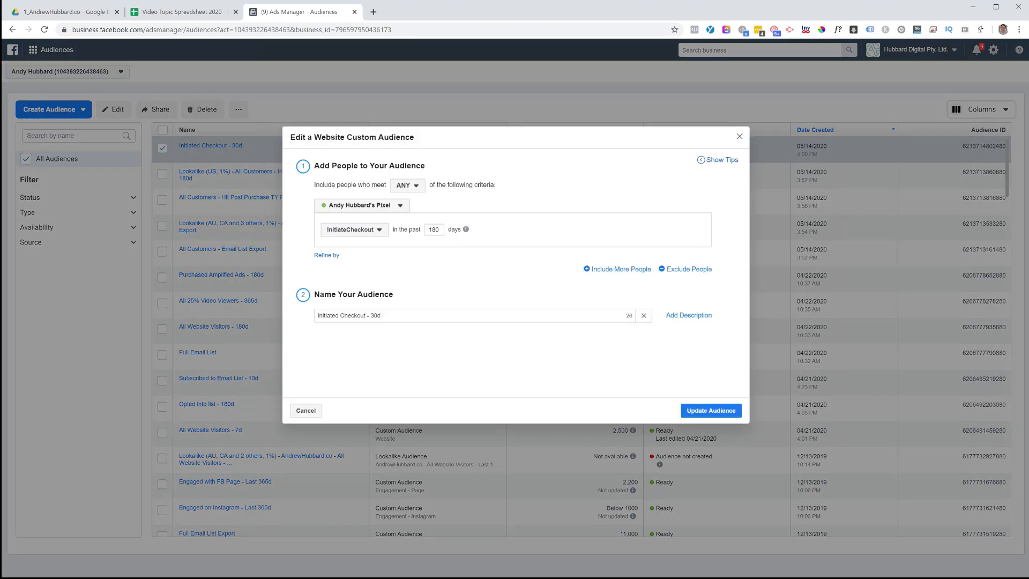
double_click(376, 316)
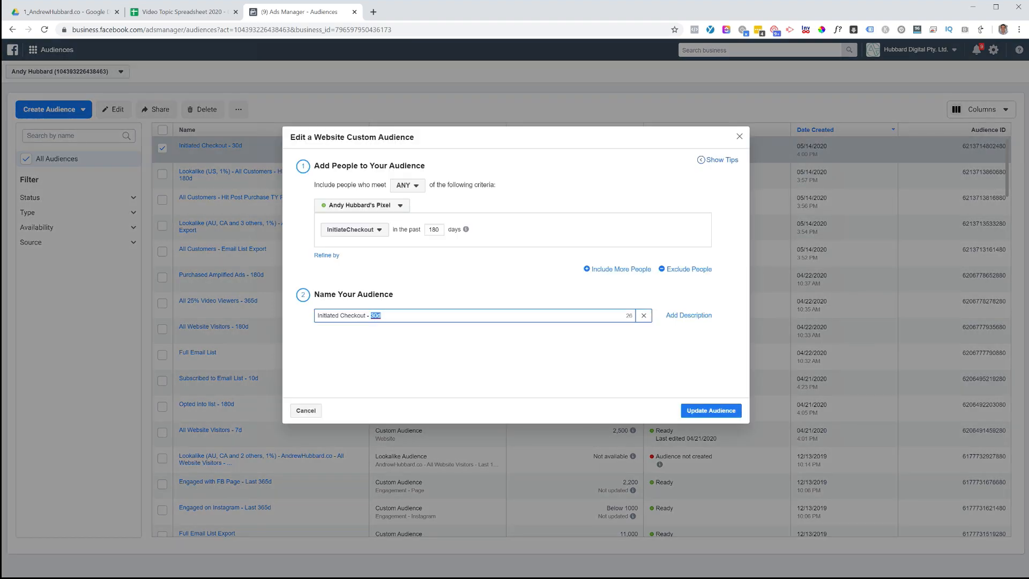
text(180d)
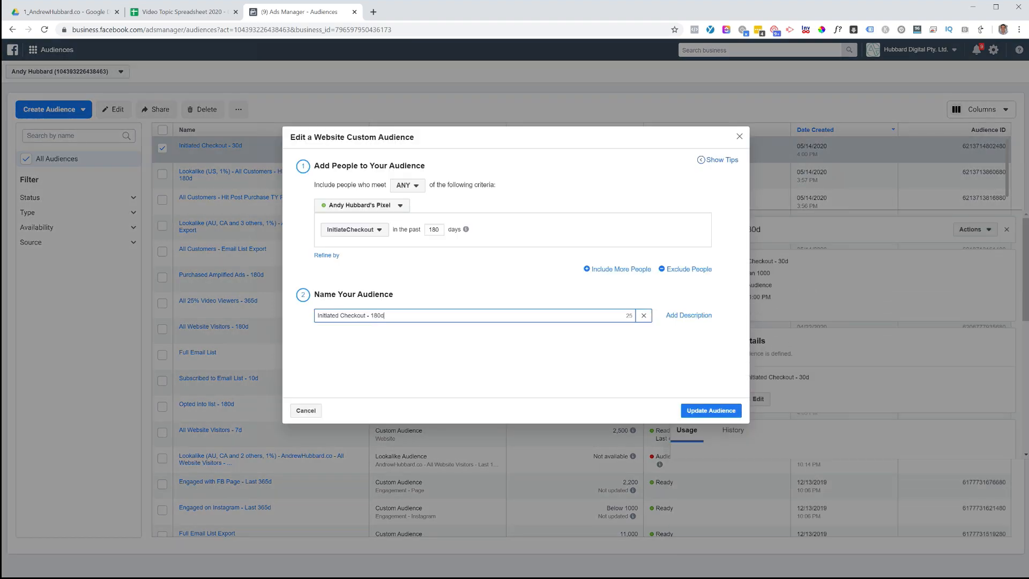
click(711, 411)
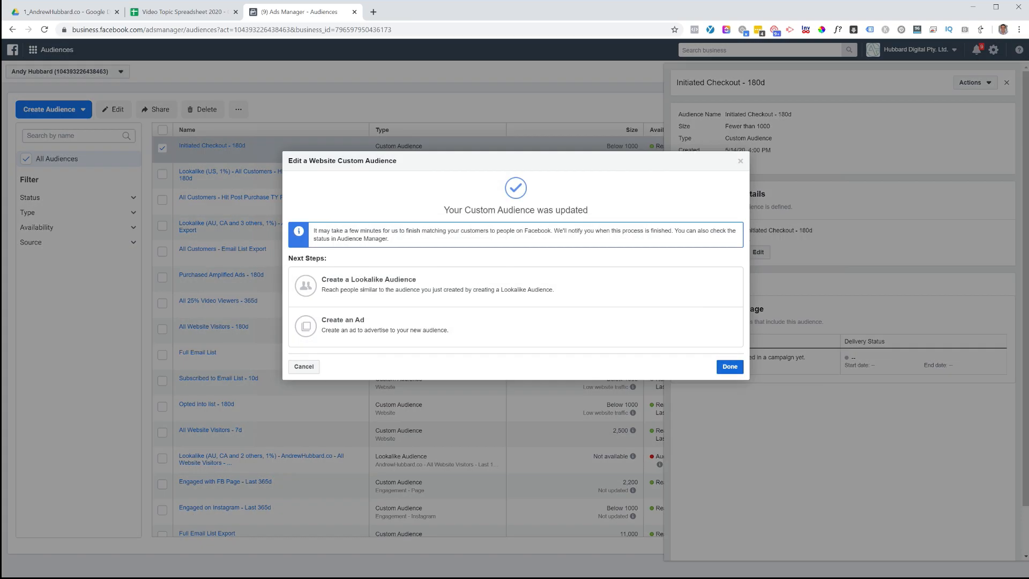
click(730, 367)
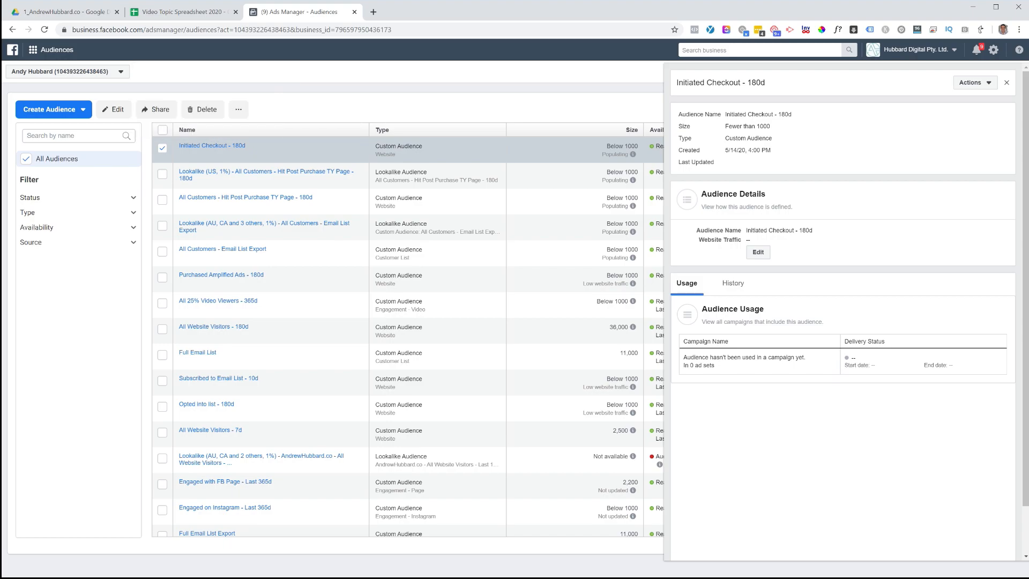
Create a 1% United States lookalike audience from "Initiated Checkout - 180d" and clear the source's selection
click(239, 109)
click(262, 131)
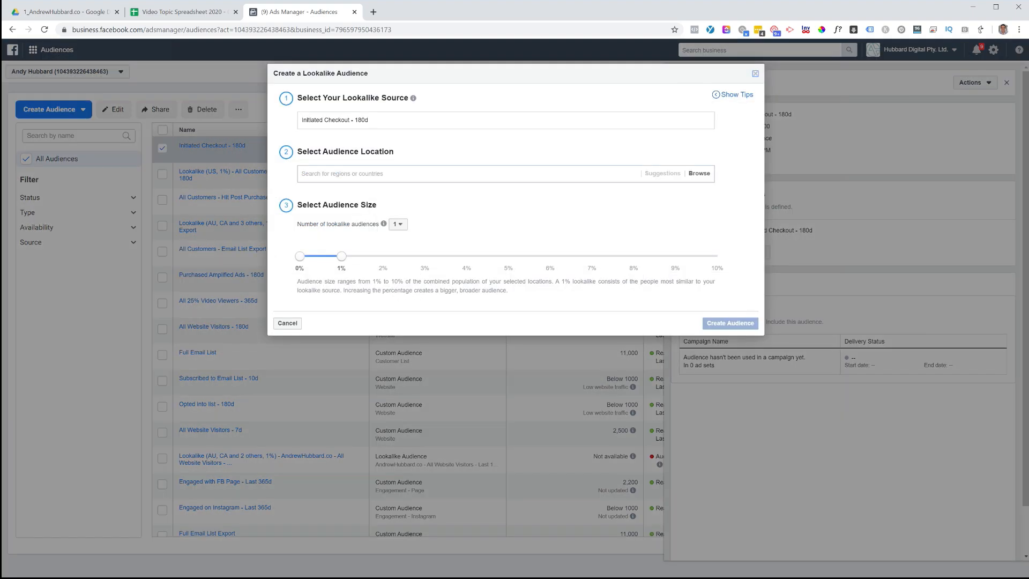
text(UNited)
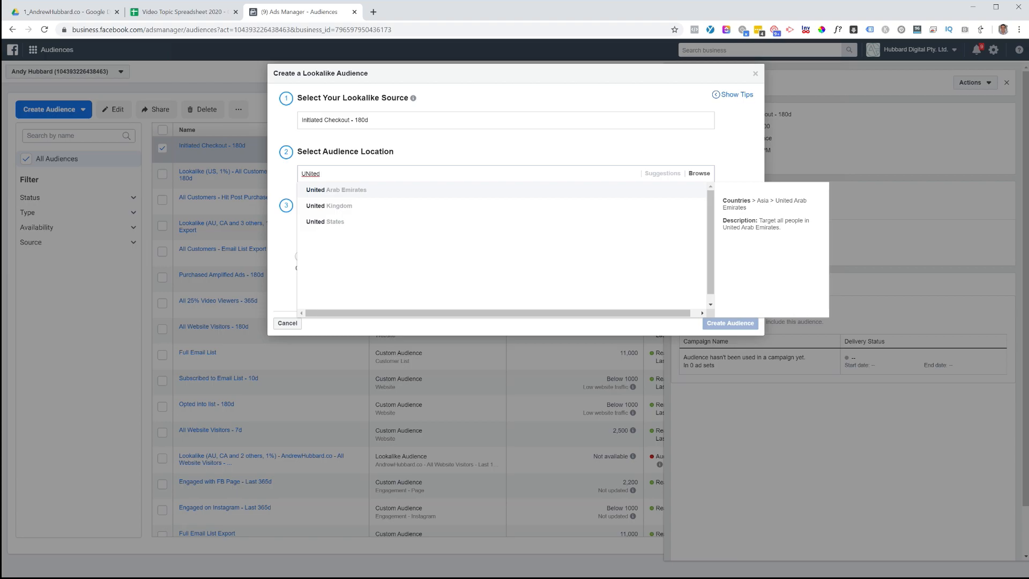
key(Down)
key(Down)
key(Return)
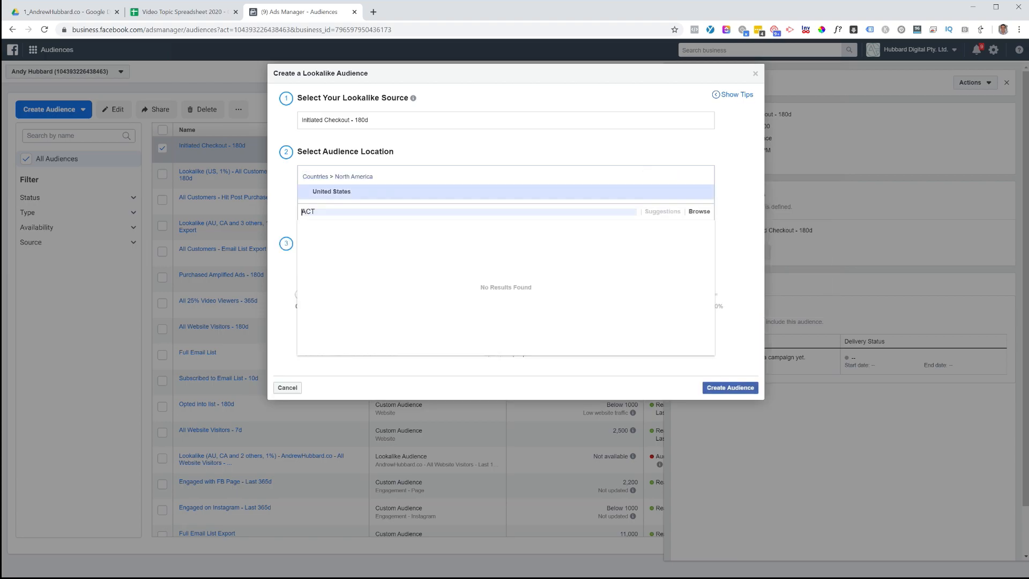
click(730, 388)
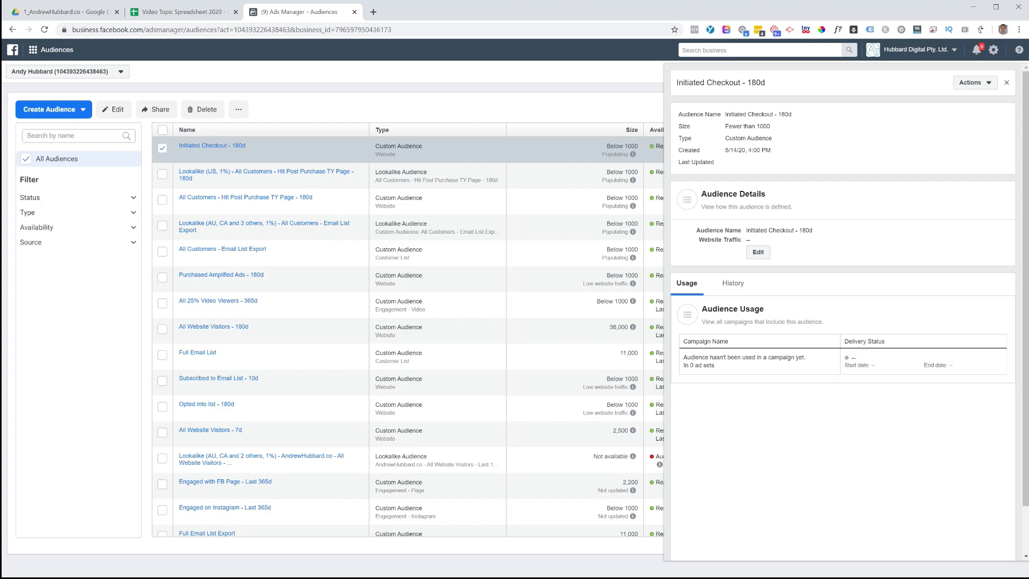
key(Escape)
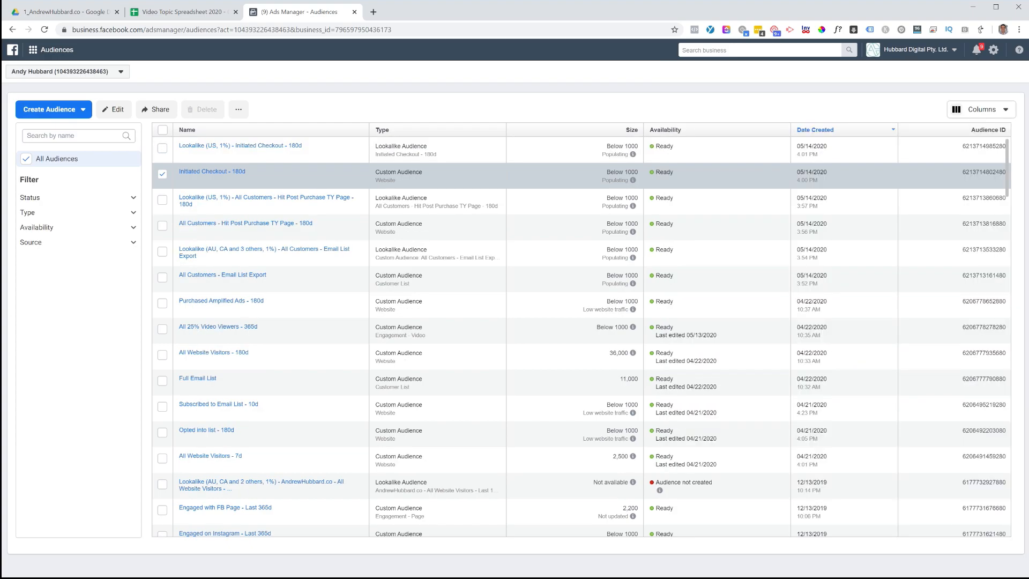
click(163, 174)
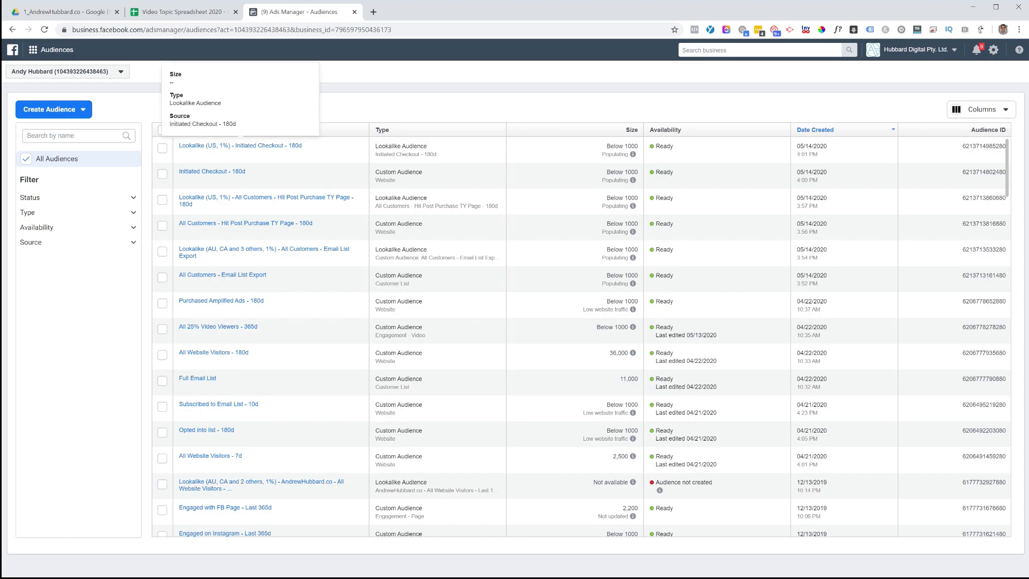
Start a video engagement custom audience of people who have watched 95% of a video
click(54, 109)
click(62, 132)
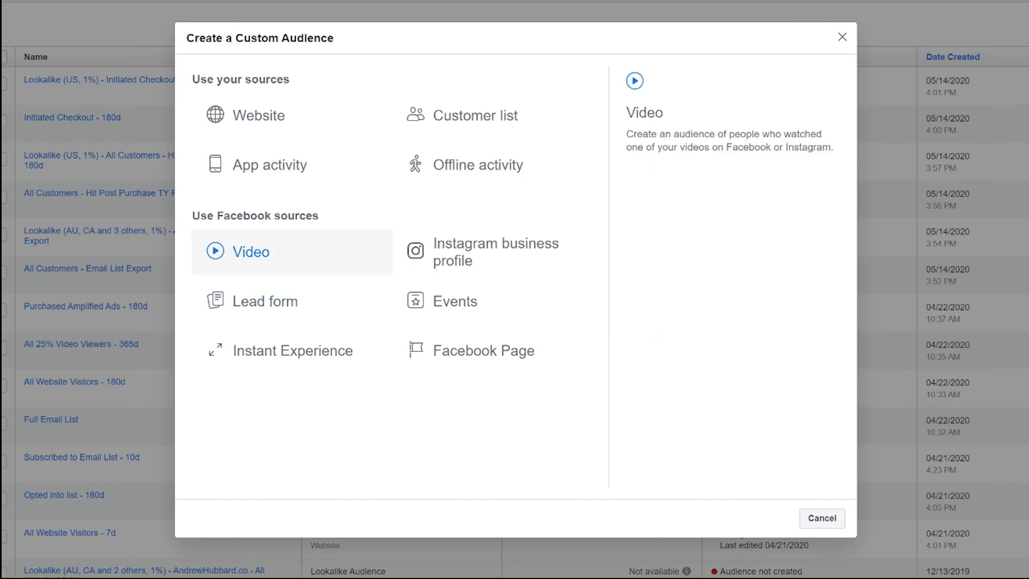
click(251, 252)
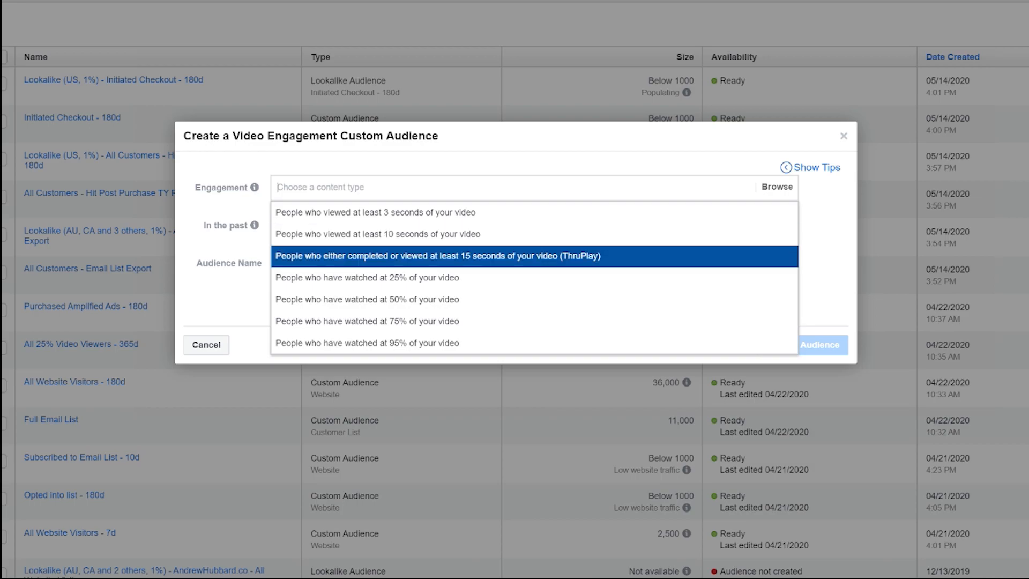
click(367, 343)
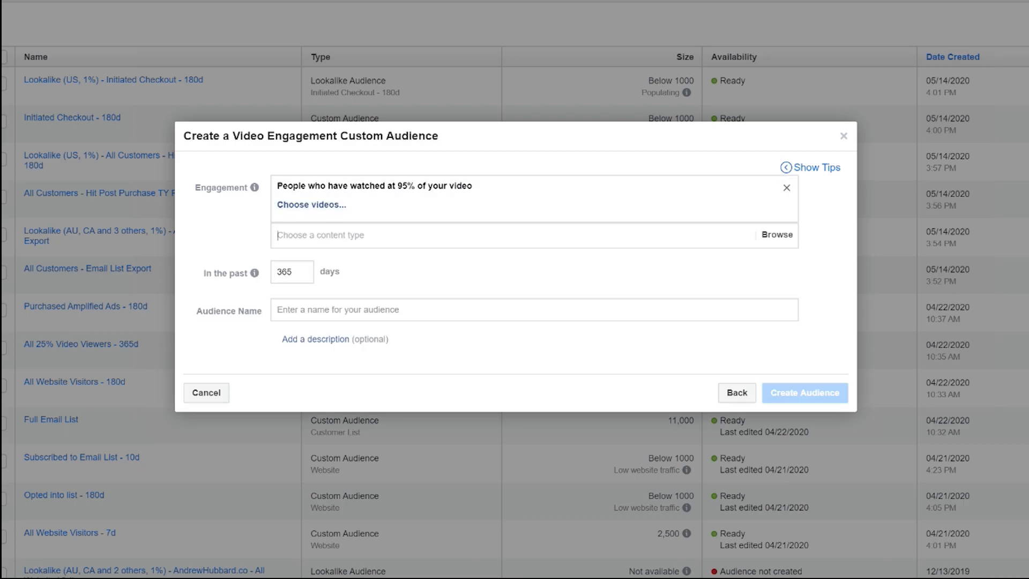
Choose the source videos: "FB Ad - Questions - Edited.mp4", the Jul 19, 2018 Facebook ad relevance video, and the first five videos on page 2
mouse_move(255, 188)
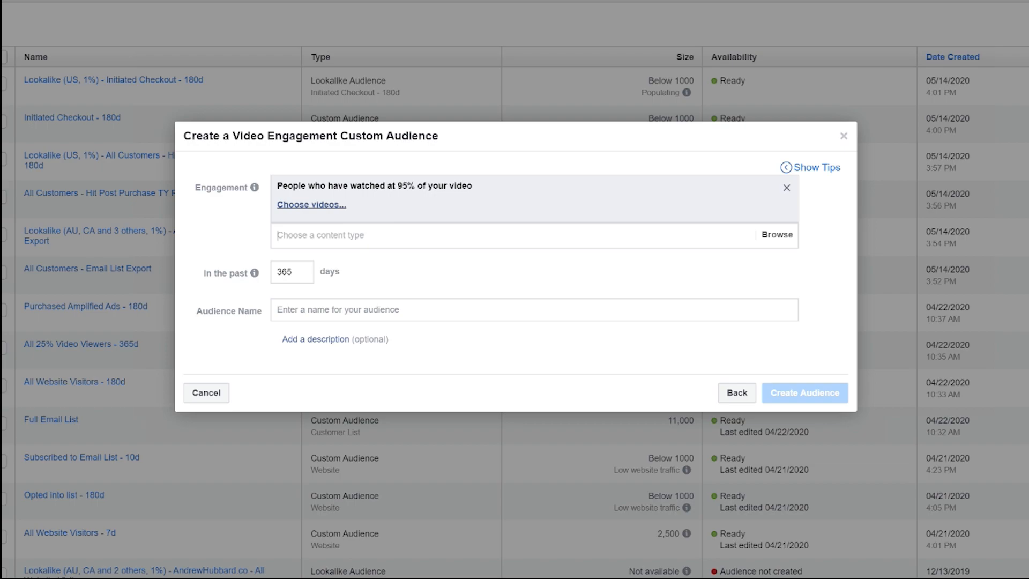
click(311, 205)
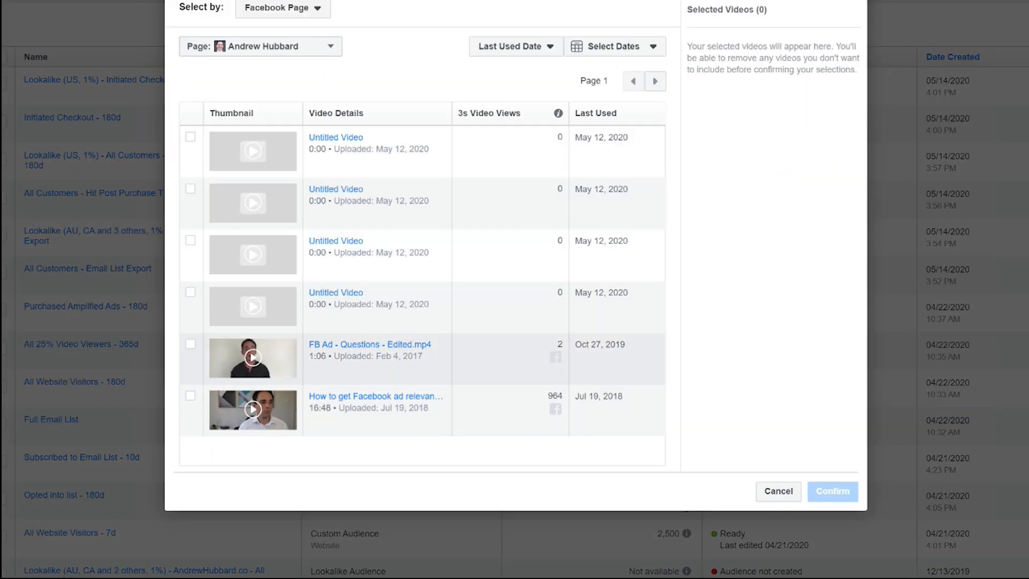
click(190, 343)
click(190, 396)
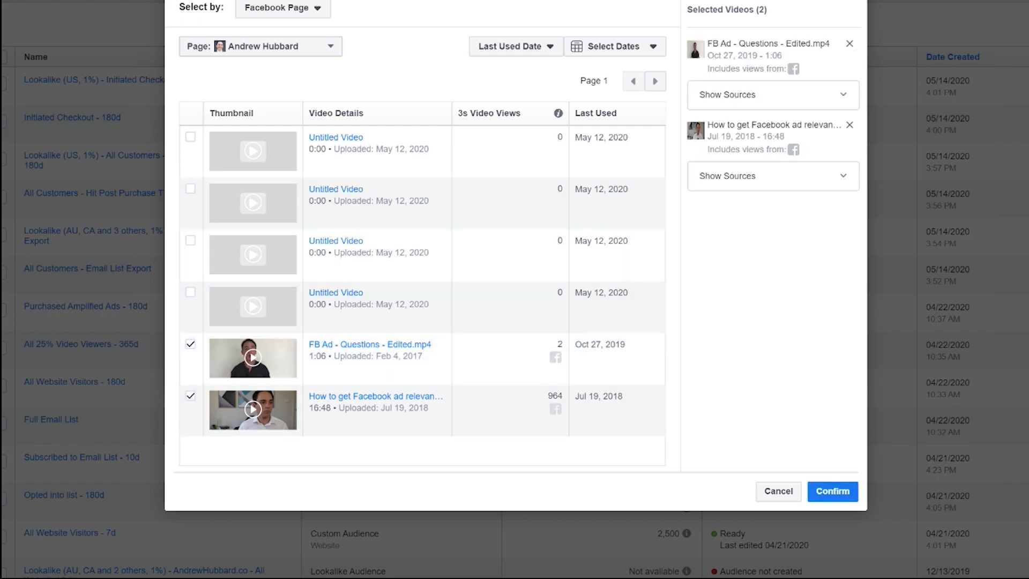
click(655, 81)
click(191, 137)
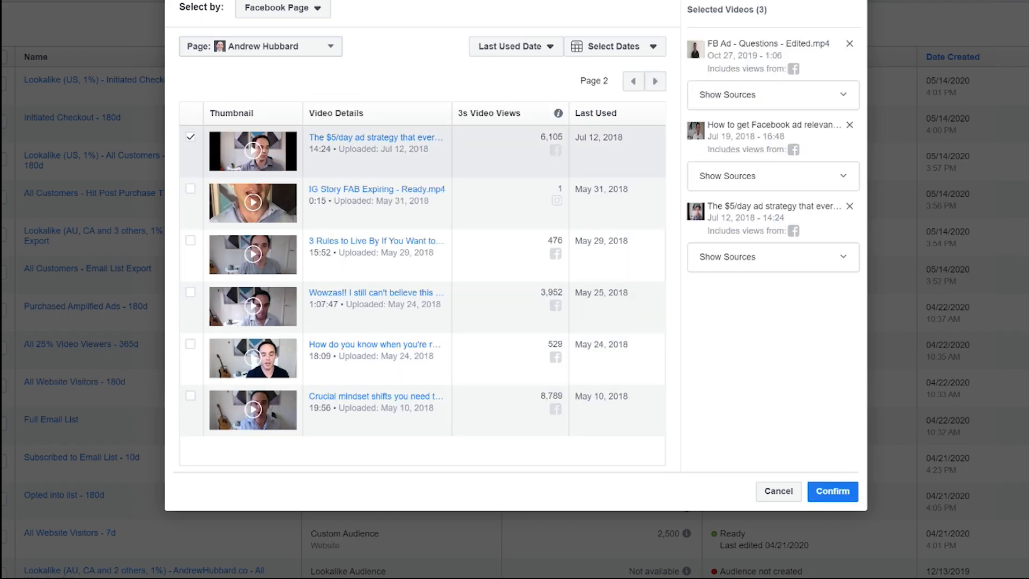
click(190, 240)
click(190, 188)
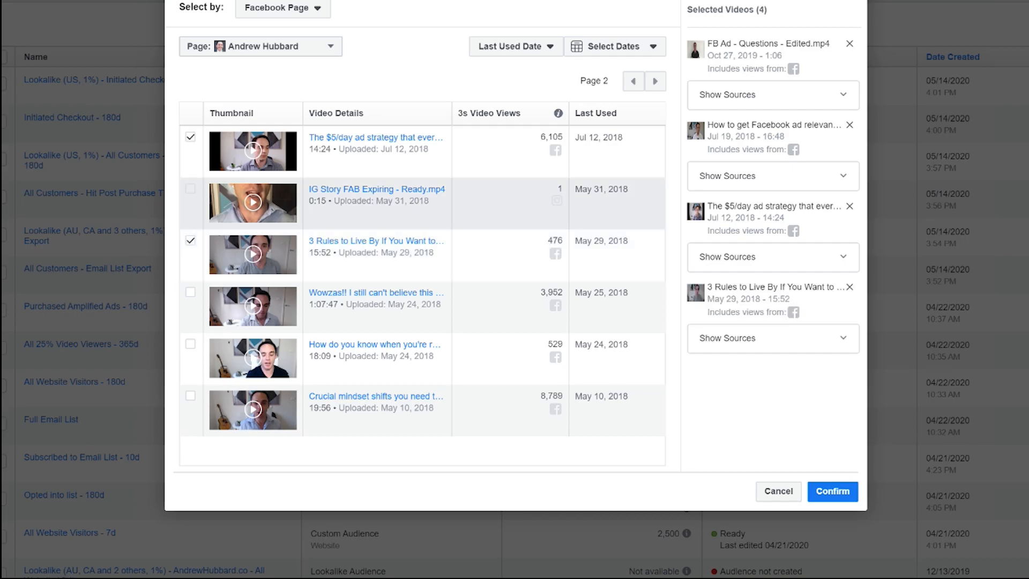
click(190, 292)
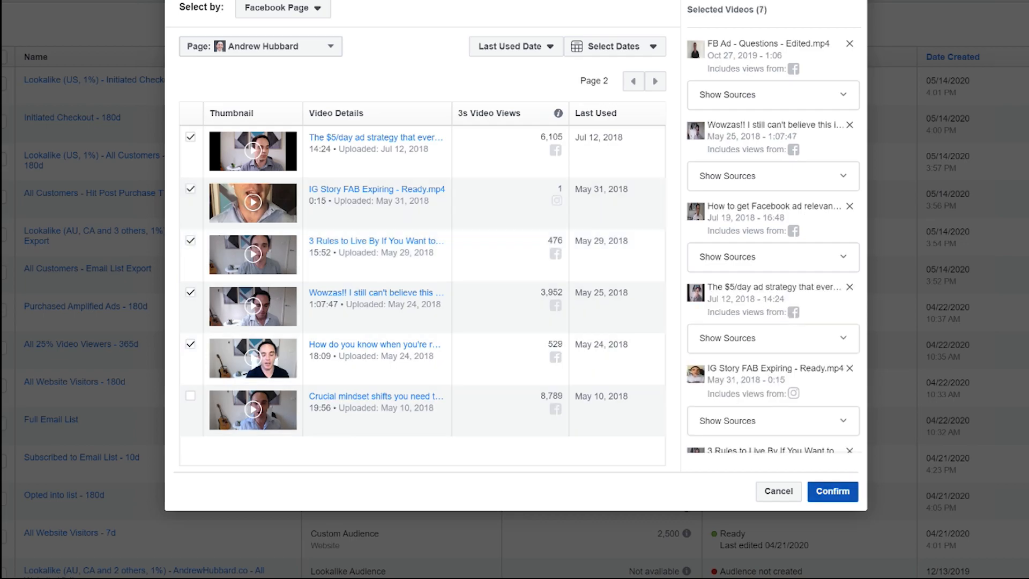
click(833, 491)
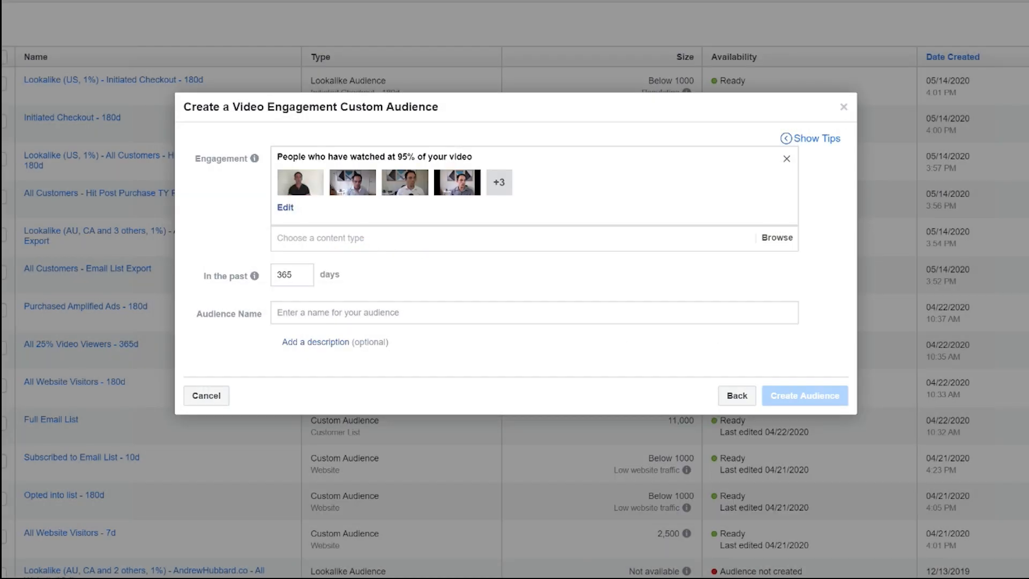
Name the video audience "Watched 95% of Video - 365d", create it, and close the confirmation
drag(296, 275, 256, 276)
click(277, 312)
text(Watch)
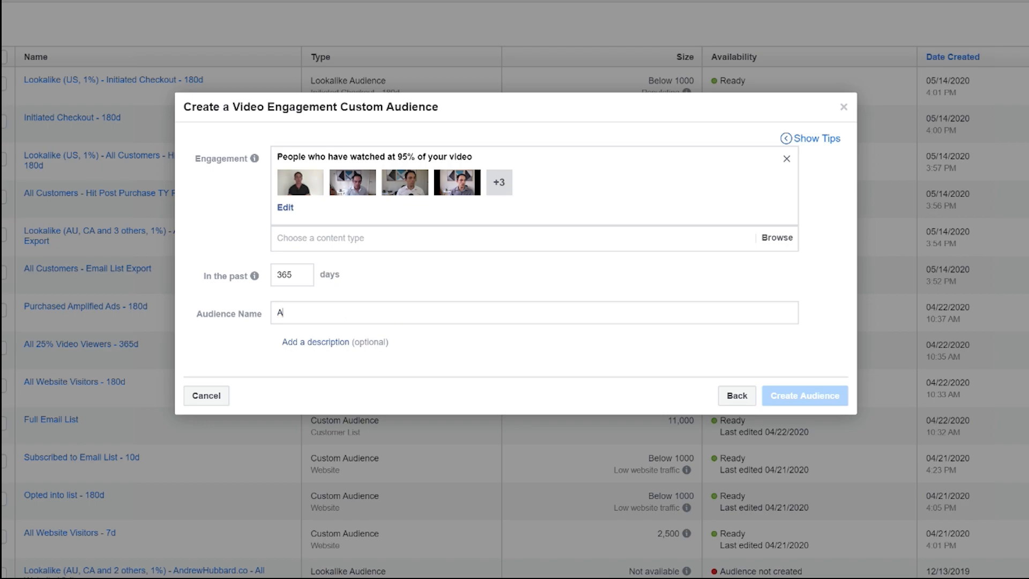
text(ed 95% )
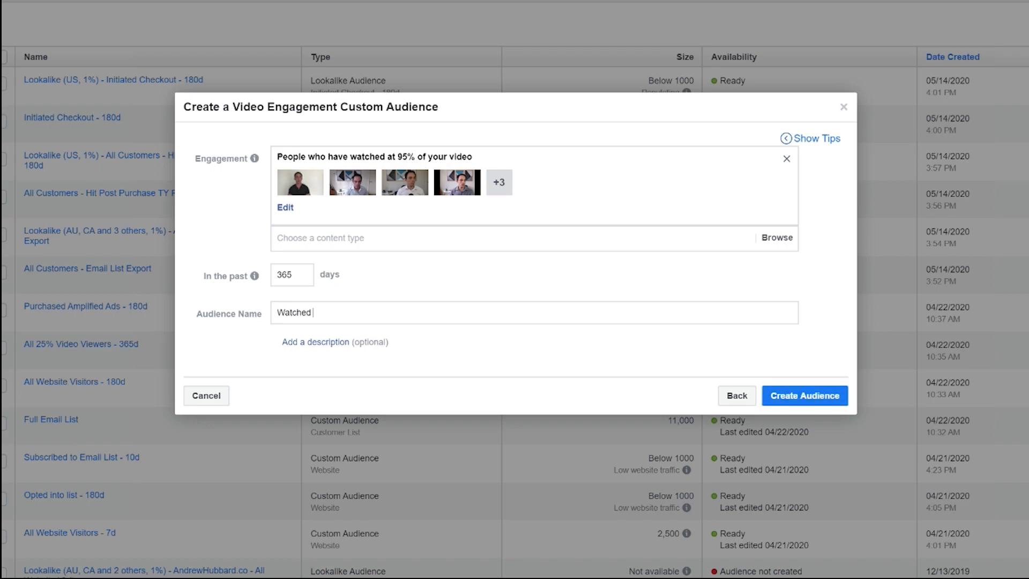
text(of Video - 365d)
click(805, 396)
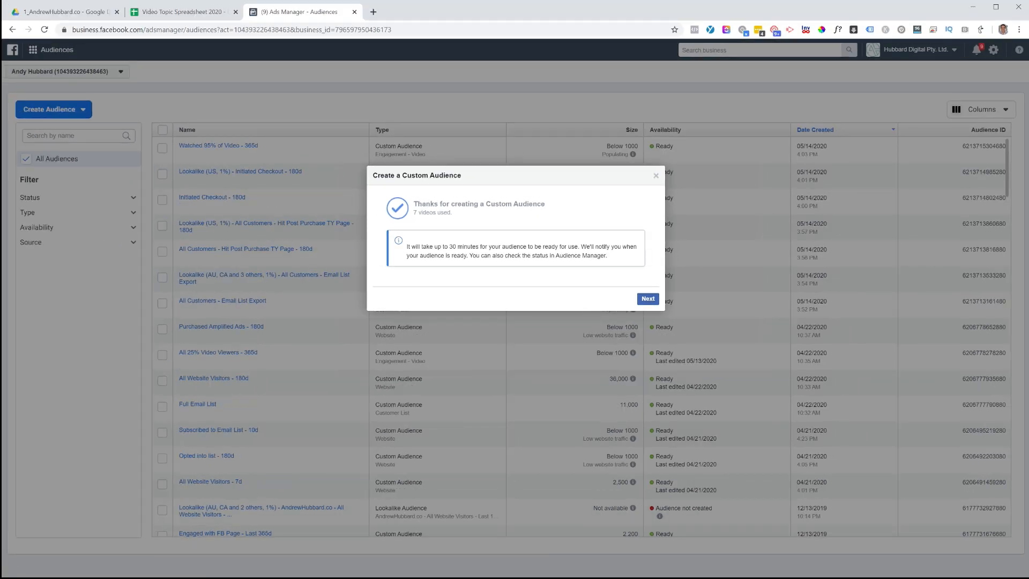
click(648, 299)
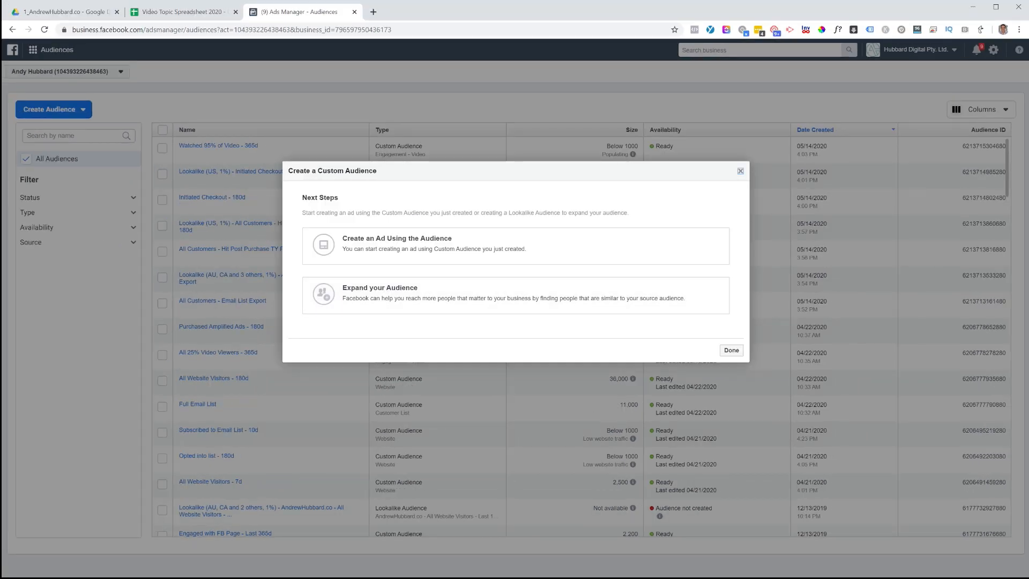
click(740, 171)
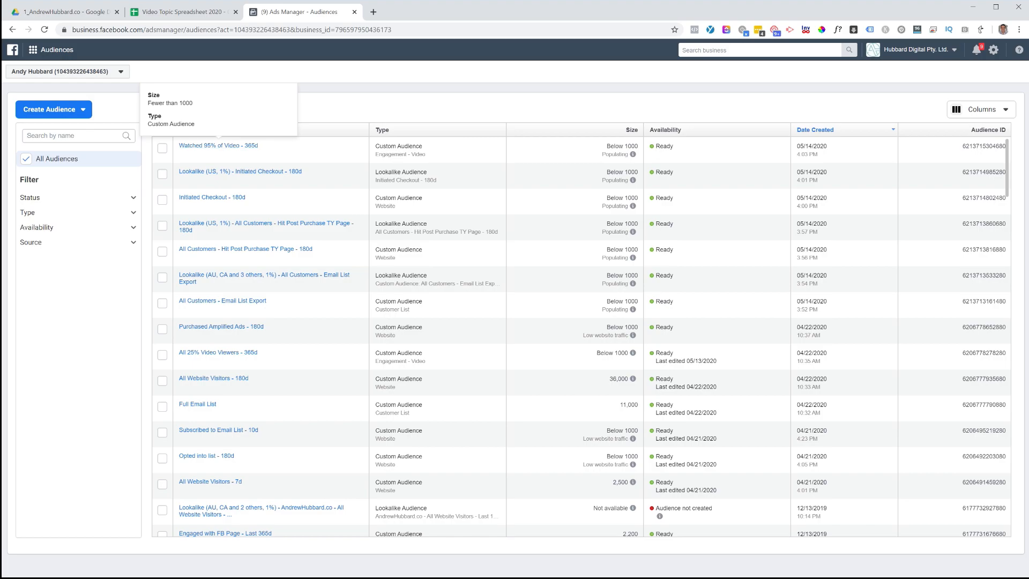
Create a 1% United States lookalike audience from "Watched 95% of Video - 365d"
click(162, 148)
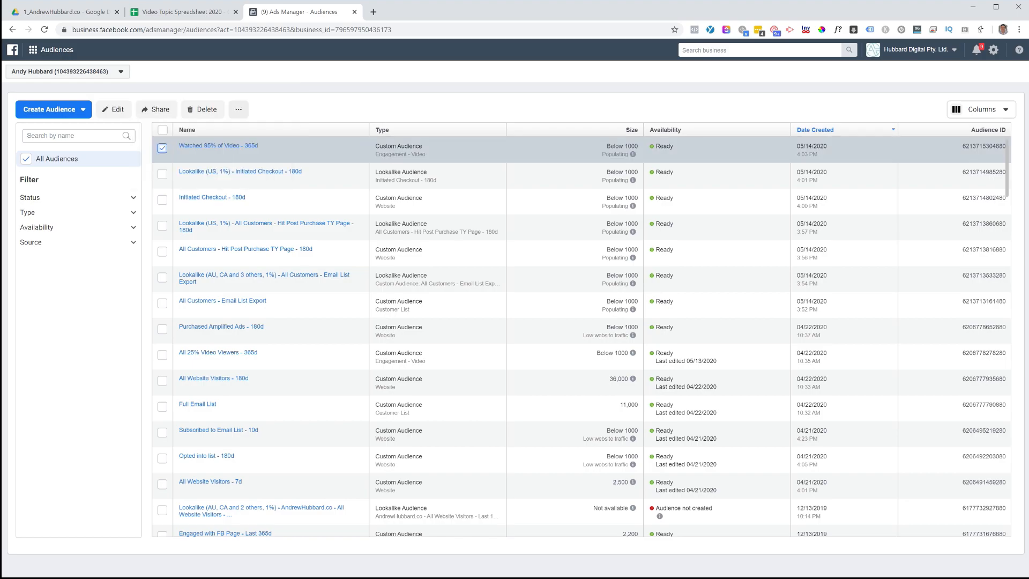
click(239, 109)
click(260, 132)
click(370, 174)
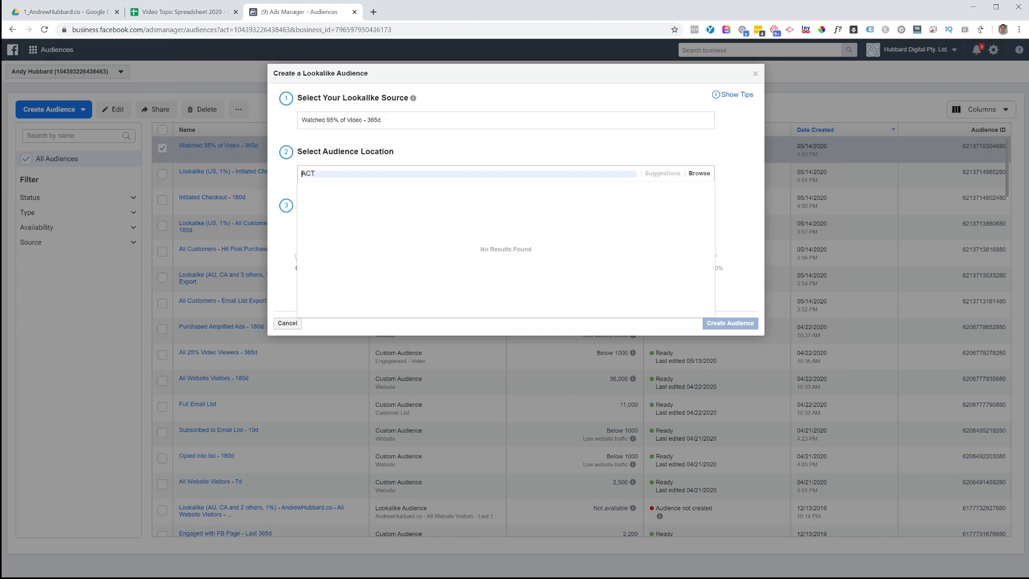
text(United)
key(Down)
key(Down)
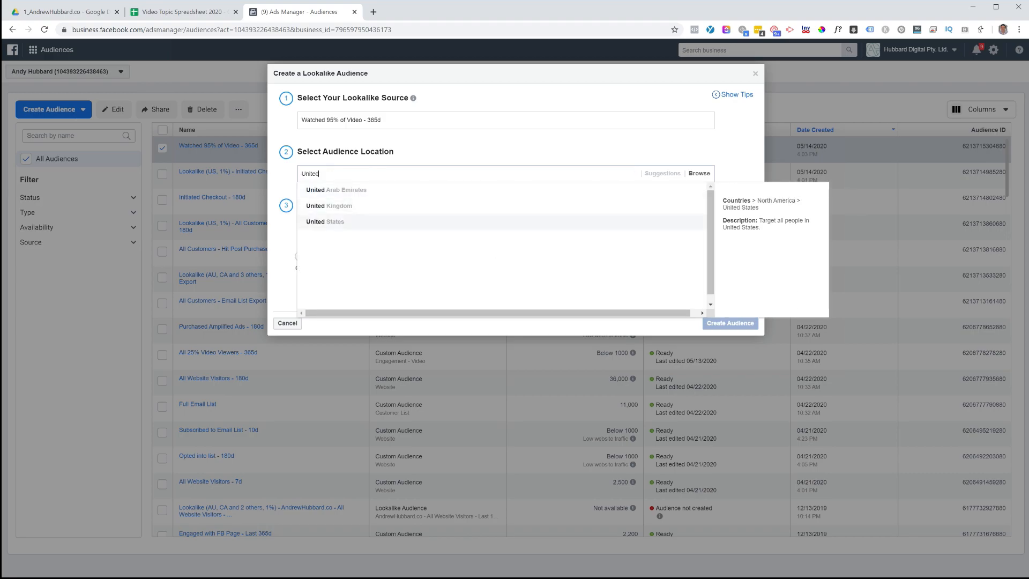
key(Return)
click(730, 388)
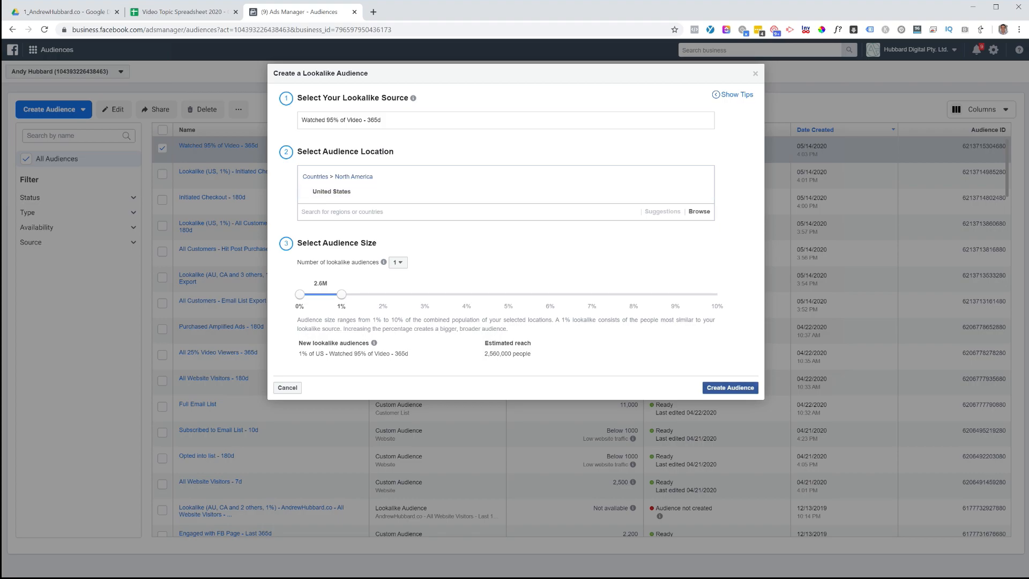